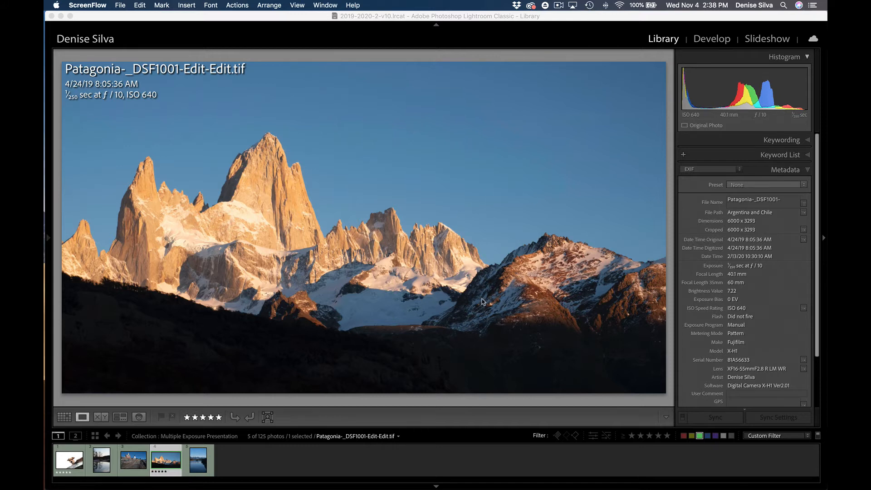
Step: Open a copy of the Patagonia mountain photo for editing in Adobe Photoshop 2021
left_click(431, 254)
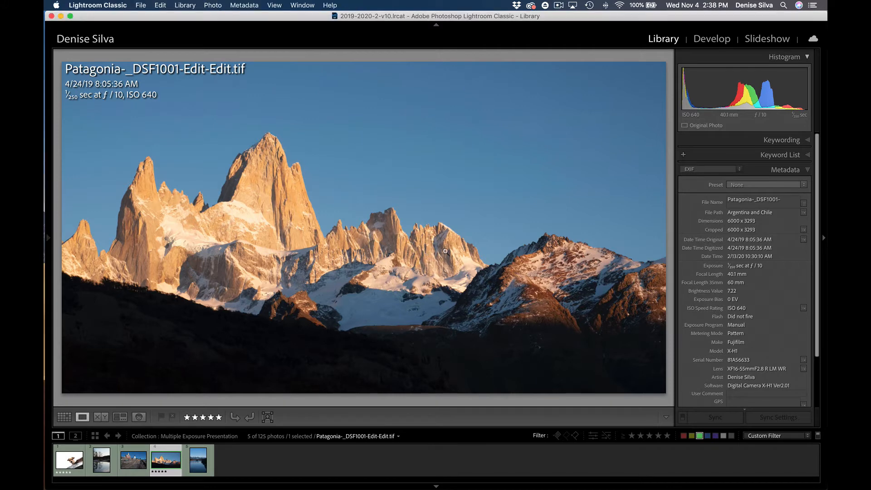
right_click(463, 252)
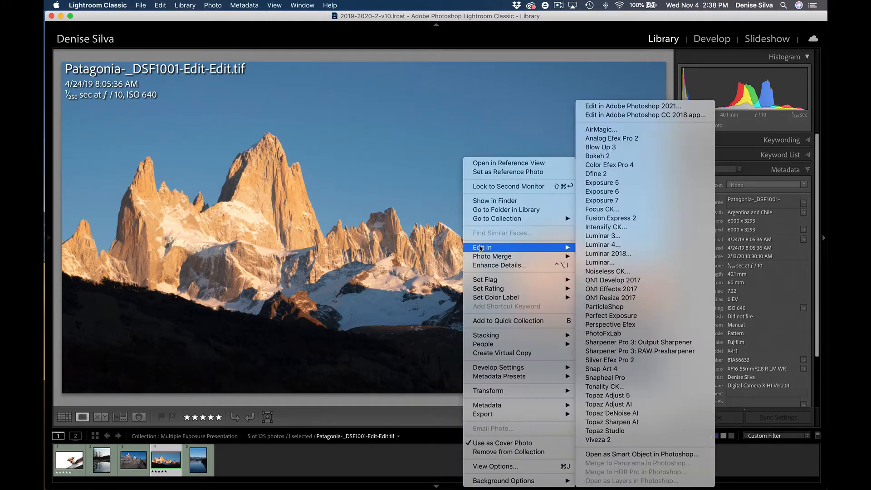
mouse_move(562, 247)
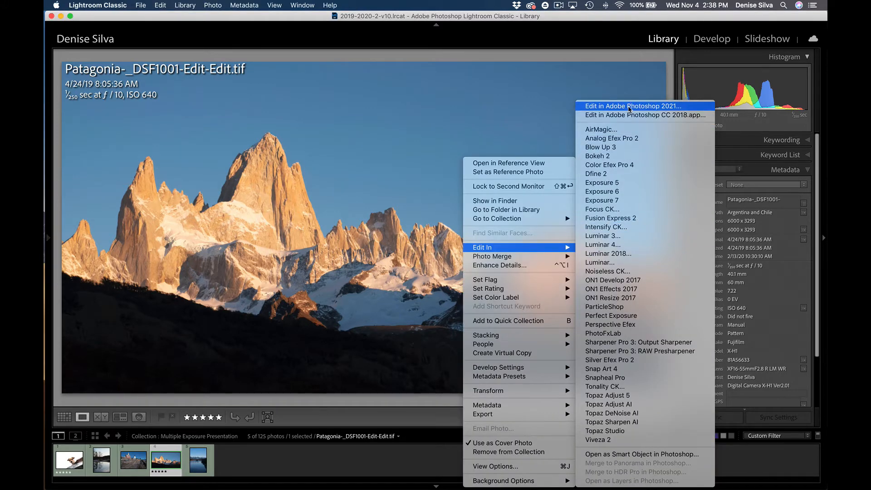
left_click(630, 107)
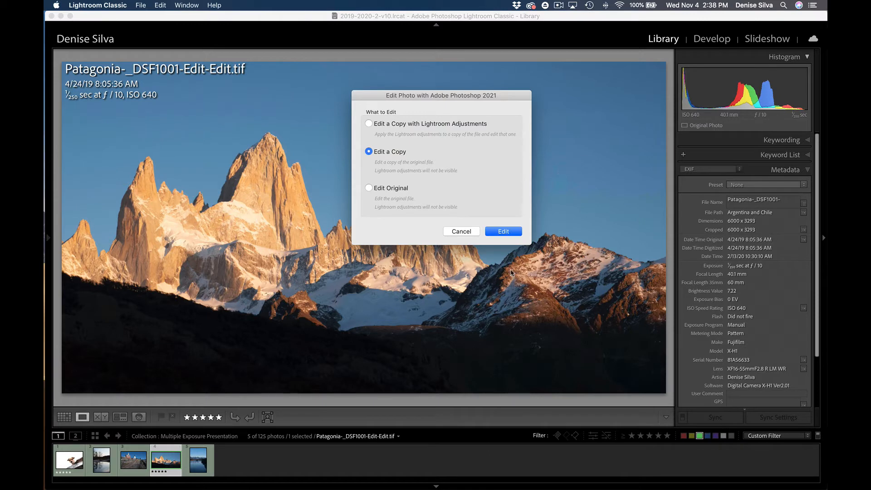
left_click(508, 233)
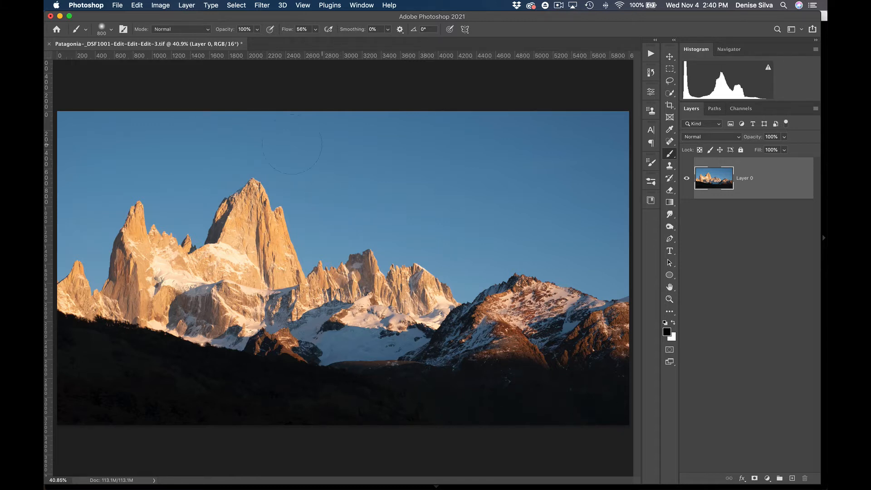
Step: Start Sky Replacement on the photo and move its dialog clear of the image
left_click(137, 6)
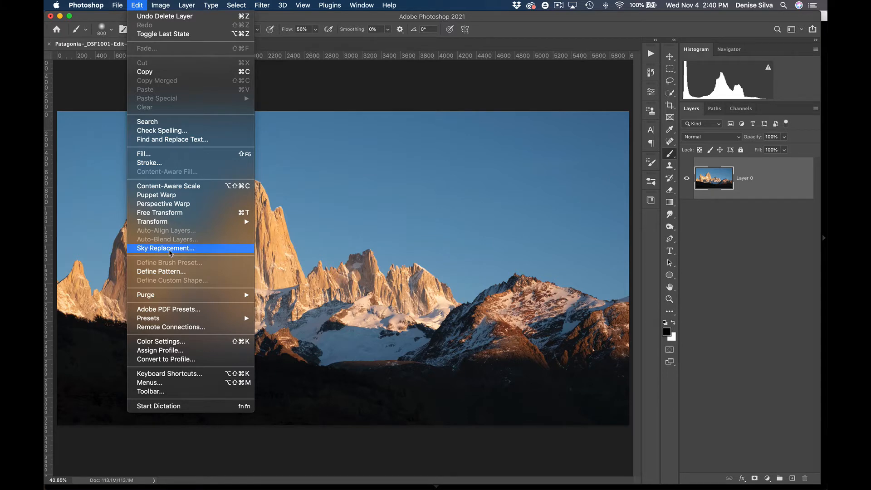
left_click(172, 253)
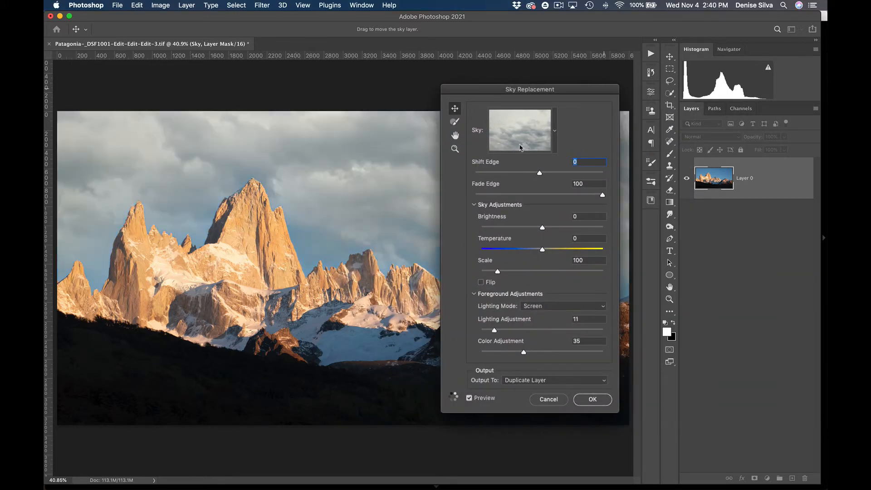
left_click_drag(581, 93, 755, 104)
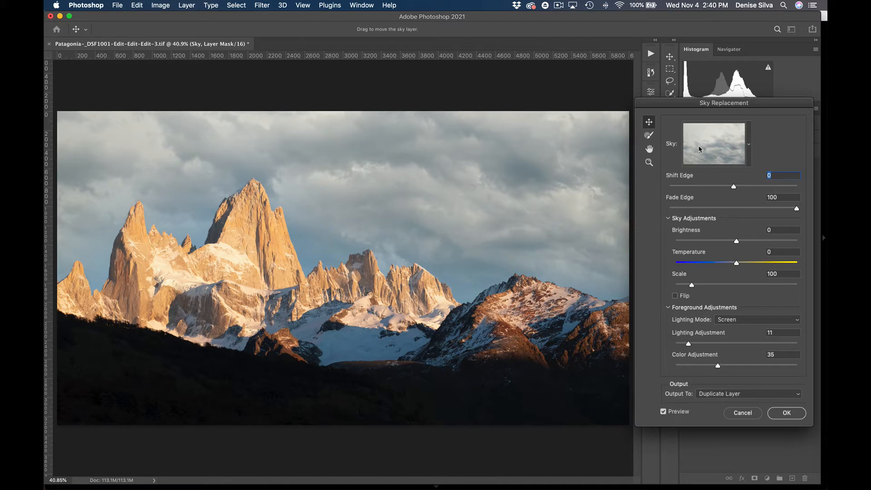
Step: Examine the available sky presets, from the Blue Skies group into the Spectacular group and back
left_click(749, 145)
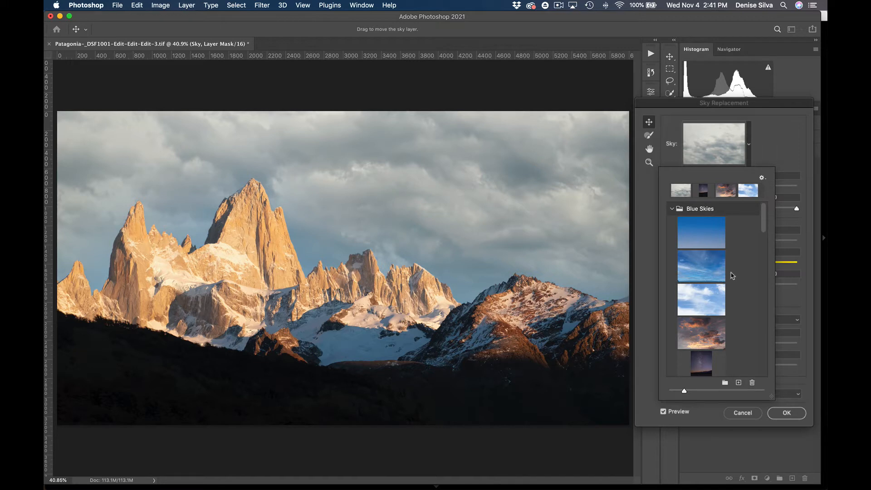
scroll(733, 280, "down", 1)
scroll(733, 280, "down", 10)
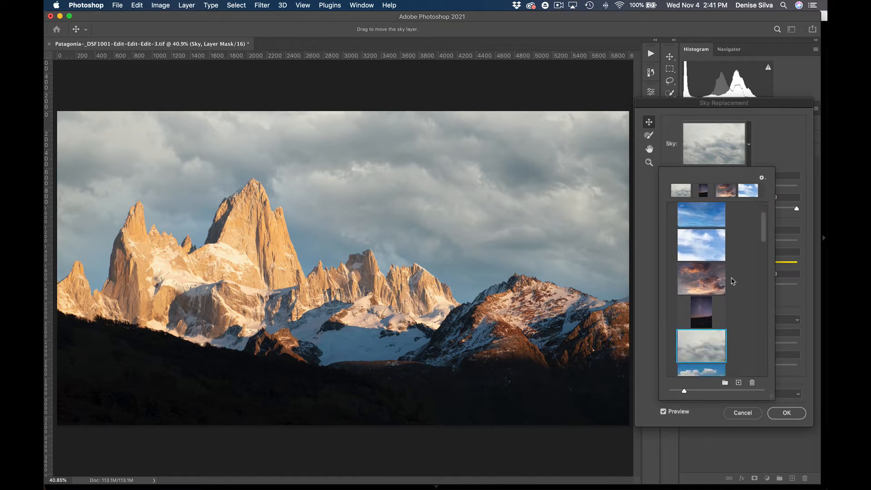
scroll(730, 282, "down", 15)
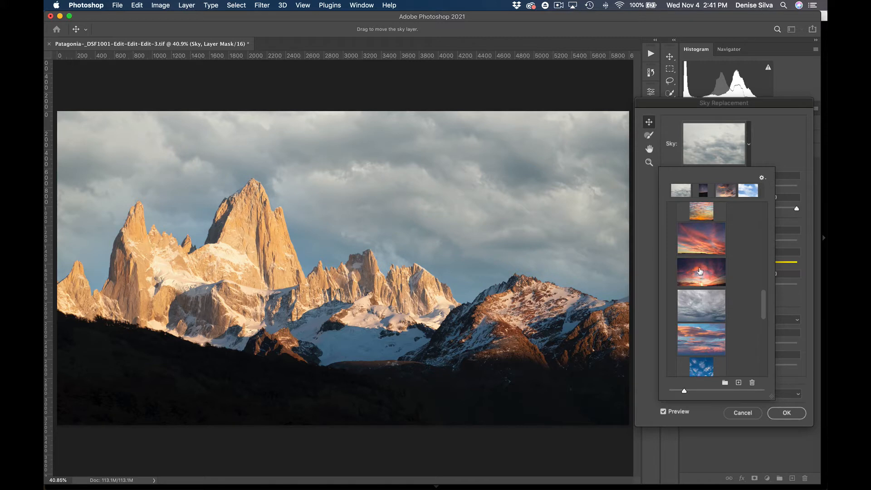
scroll(720, 262, "up", 5)
scroll(720, 262, "up", 3)
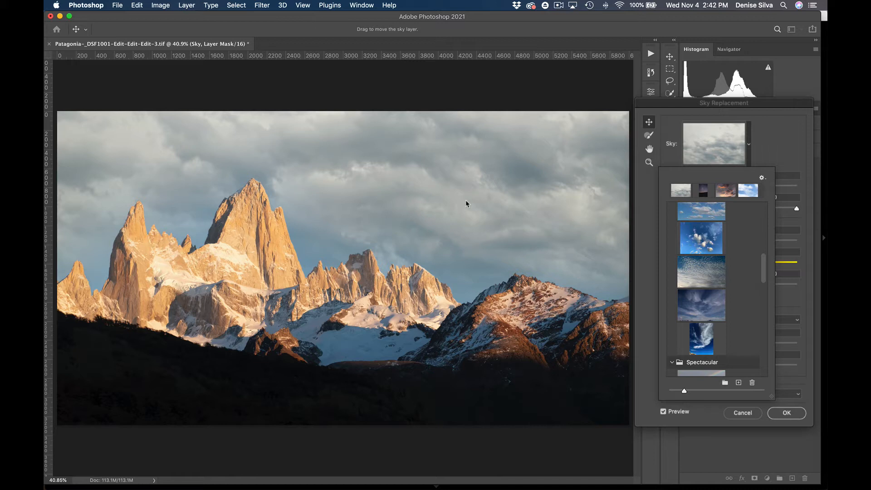
scroll(708, 278, "up", 1)
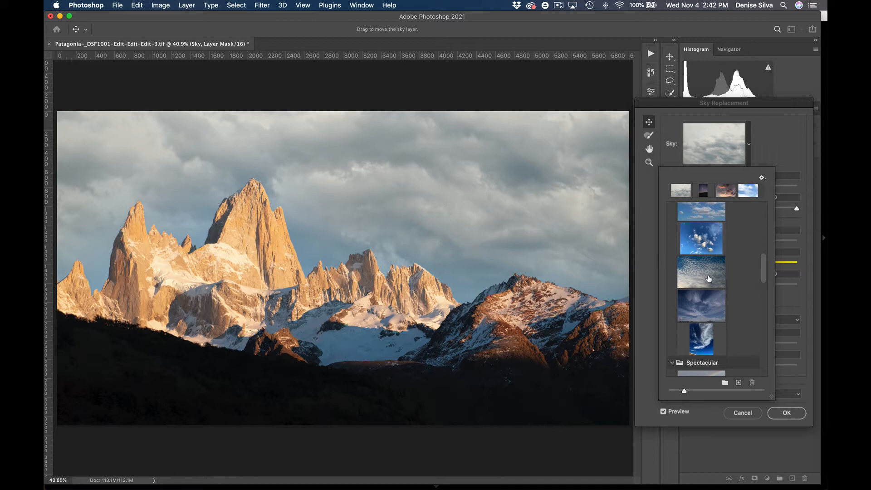
scroll(709, 278, "up", 1)
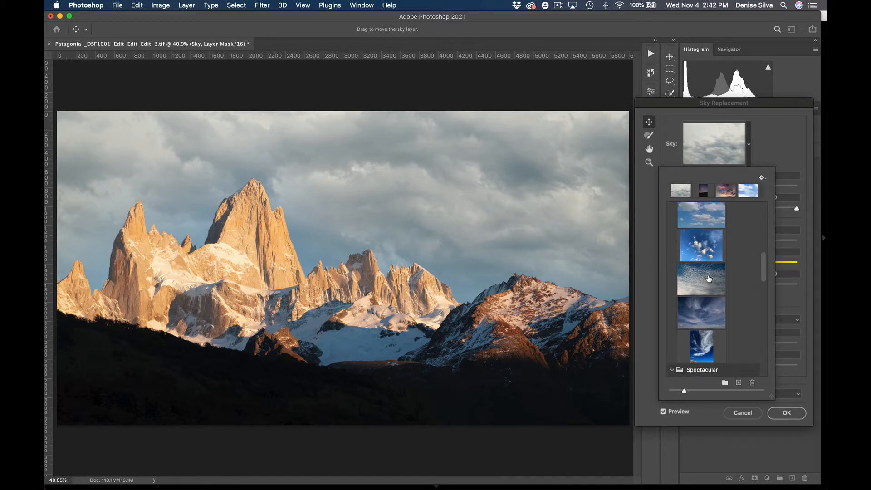
scroll(708, 278, "up", 2)
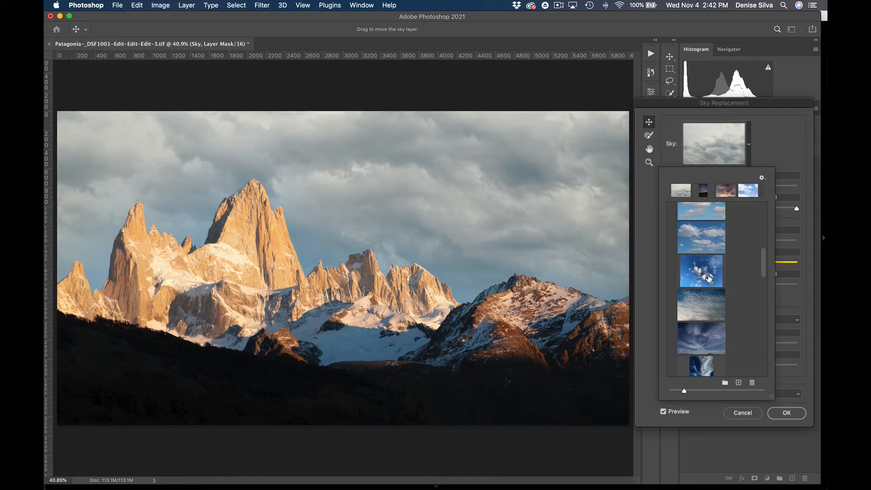
scroll(708, 279, "up", 2)
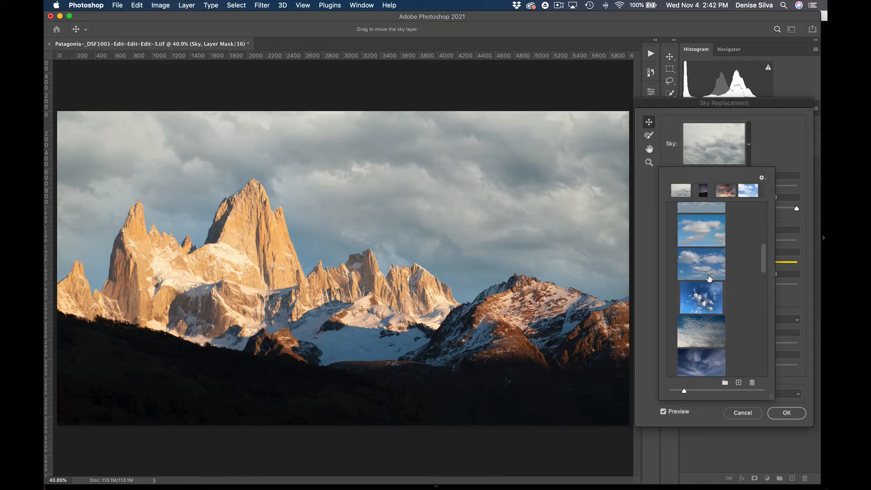
scroll(709, 278, "up", 7)
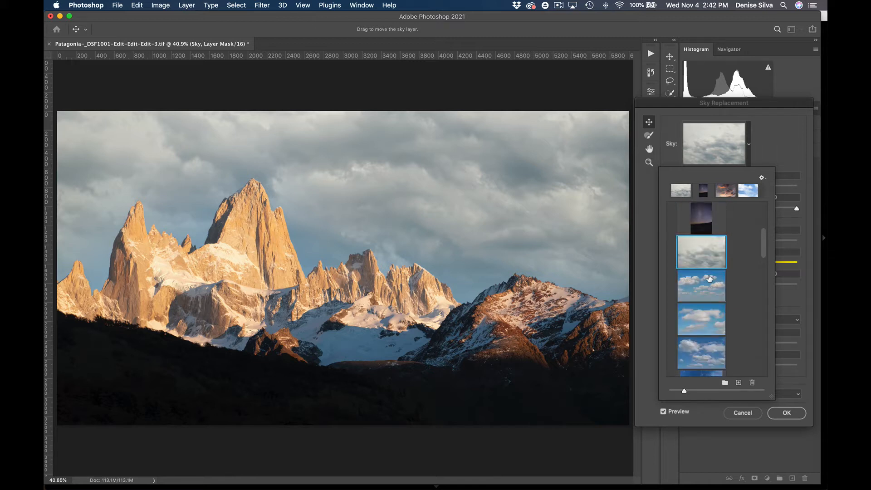
Step: Look through the Spectacular and Sunsets presets and try the dusky blue sky with wispy clouds listed just before the Spectacular group
scroll(708, 278, "down", 8)
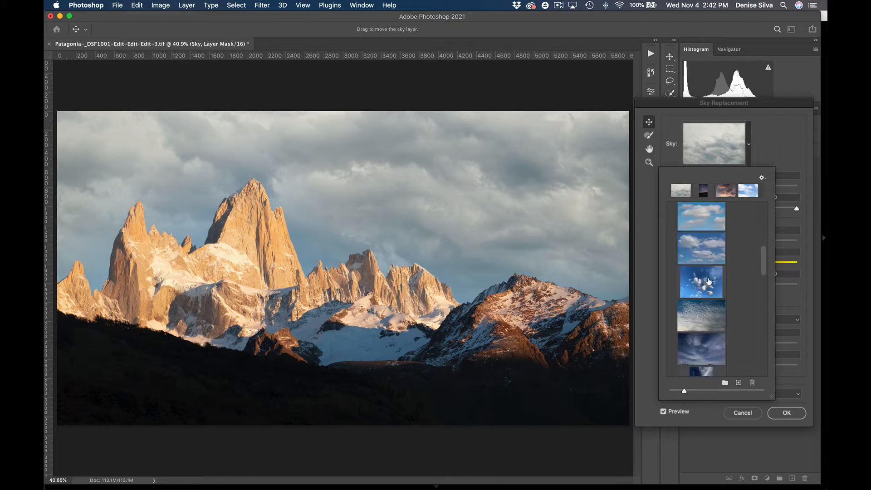
scroll(708, 281, "down", 8)
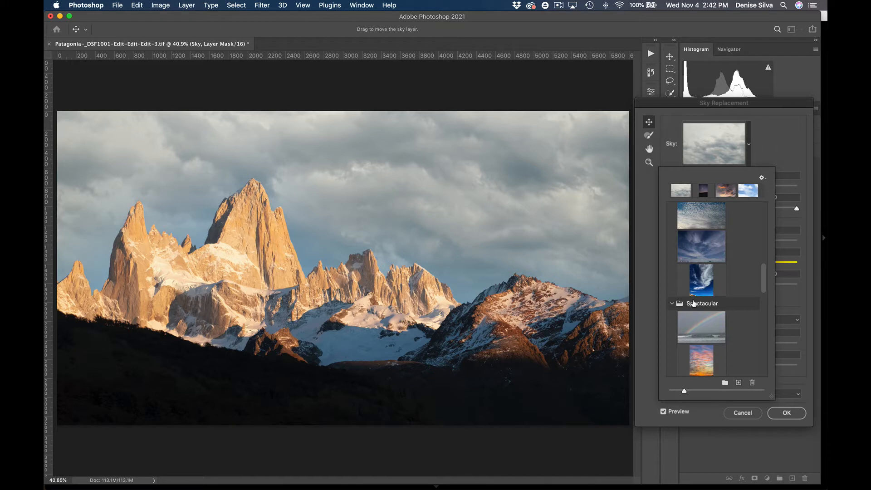
scroll(701, 304, "down", 2)
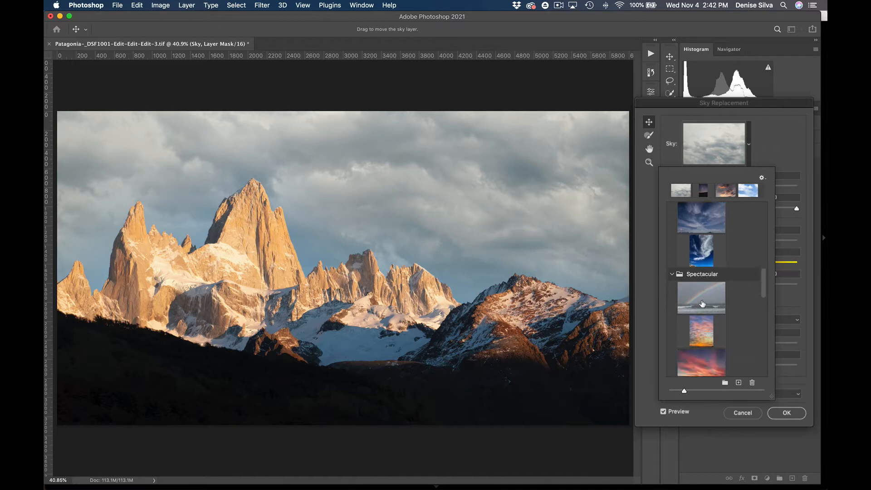
scroll(701, 303, "down", 4)
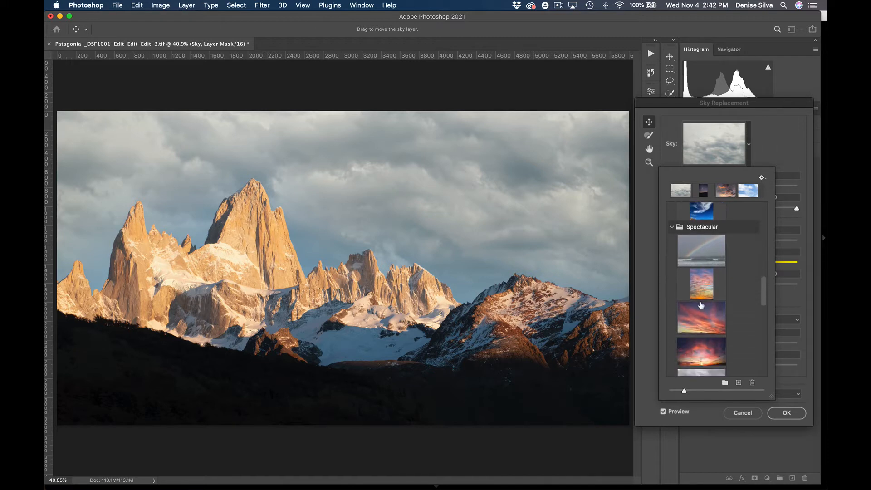
scroll(700, 305, "down", 12)
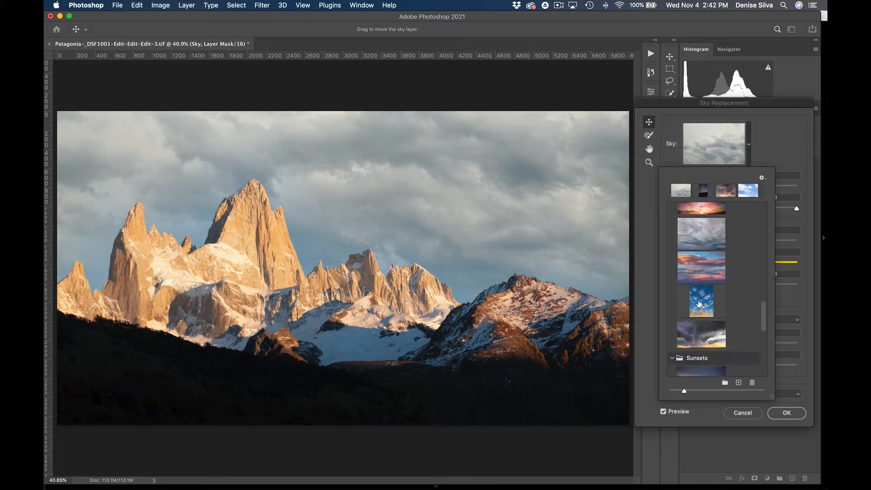
scroll(699, 304, "down", 9)
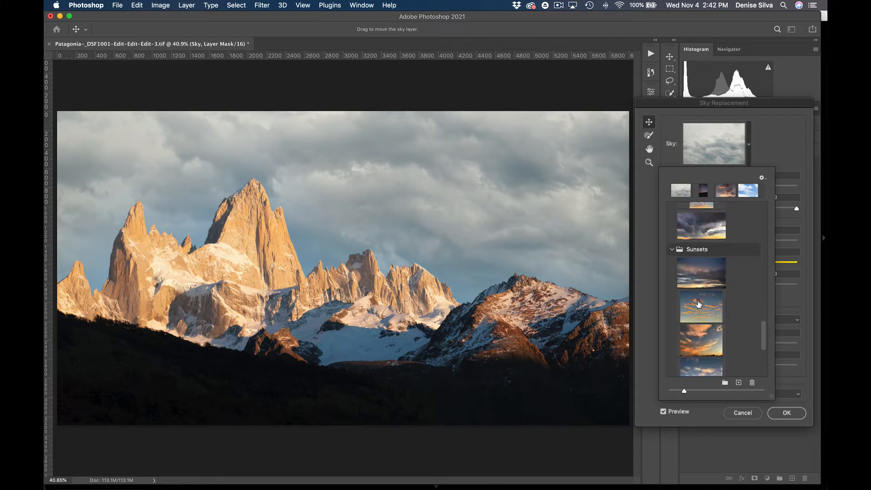
scroll(698, 304, "down", 6)
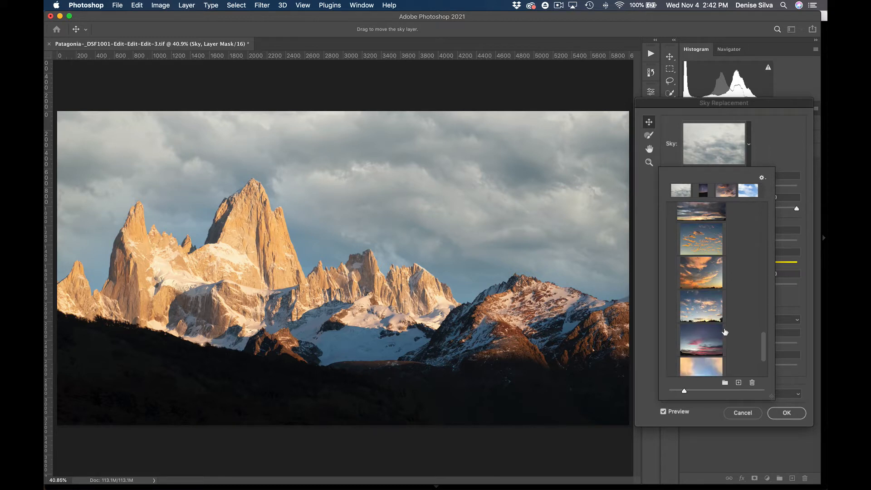
scroll(712, 315, "down", 6)
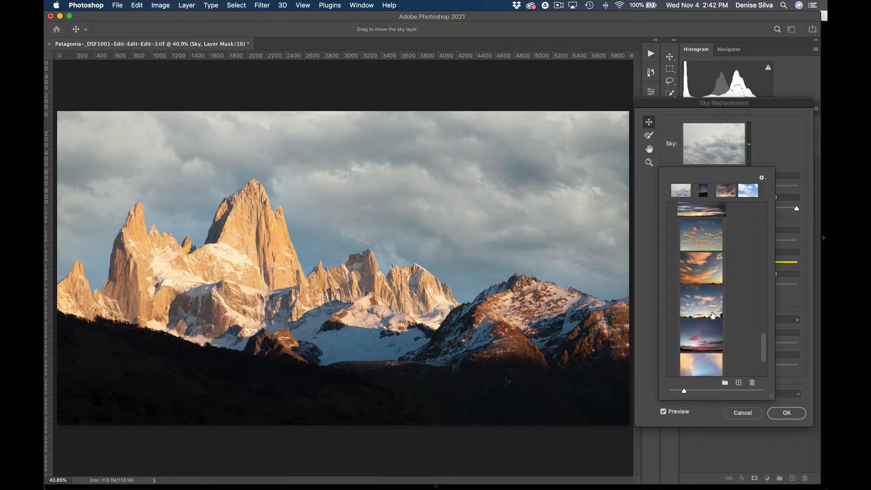
scroll(711, 318, "down", 5)
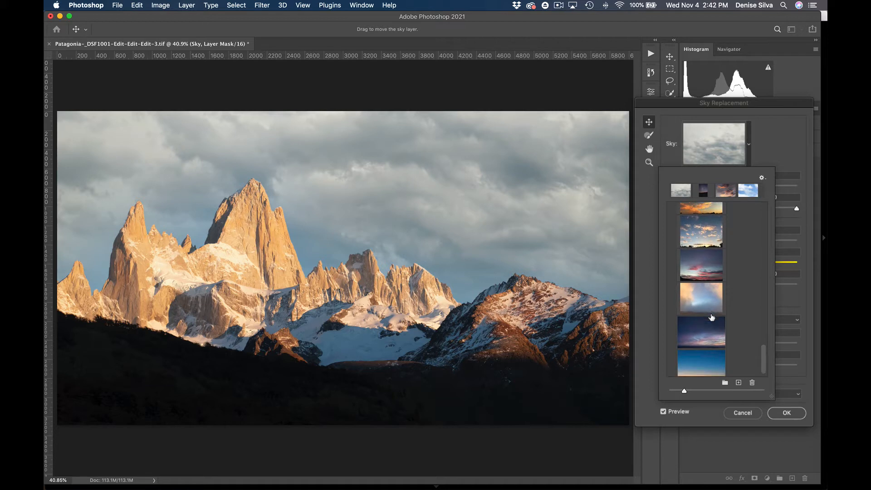
left_click(710, 313)
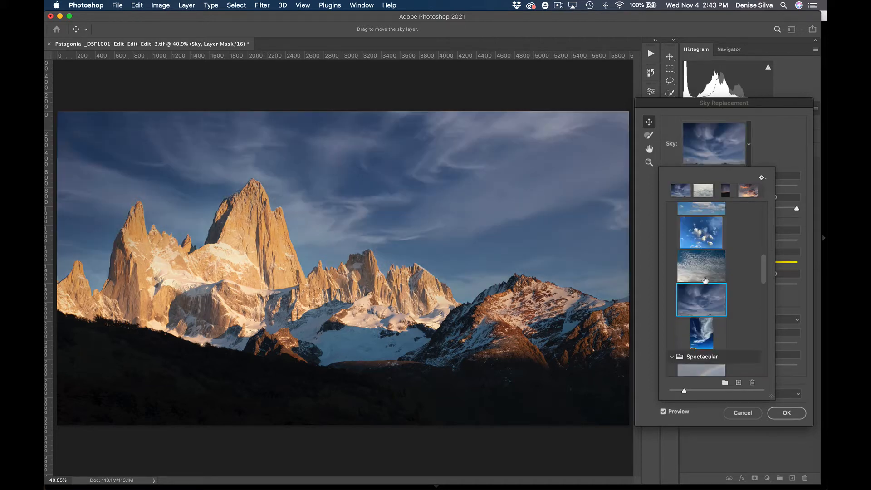
Step: Apply the bright blue sky preset with white clouds from the Blue Skies group and close the preset list
scroll(705, 281, "up", 1)
scroll(704, 281, "up", 1)
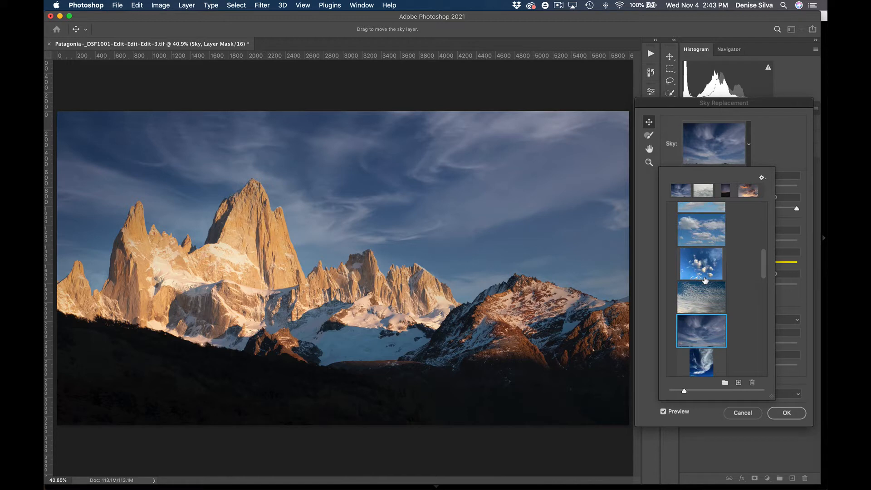
scroll(707, 280, "up", 2)
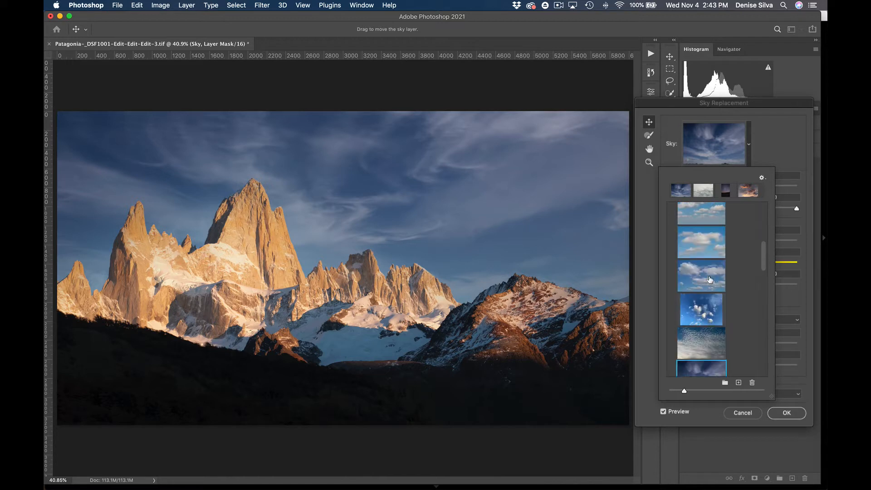
scroll(709, 279, "up", 2)
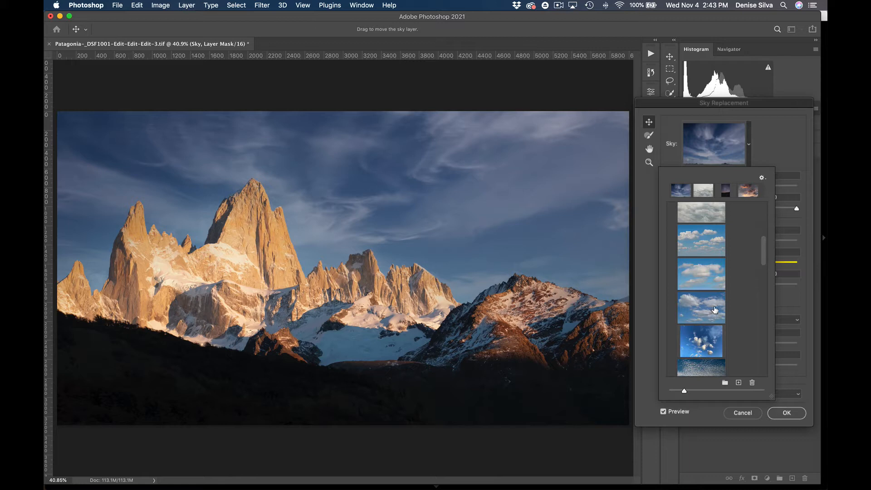
scroll(712, 311, "up", 2)
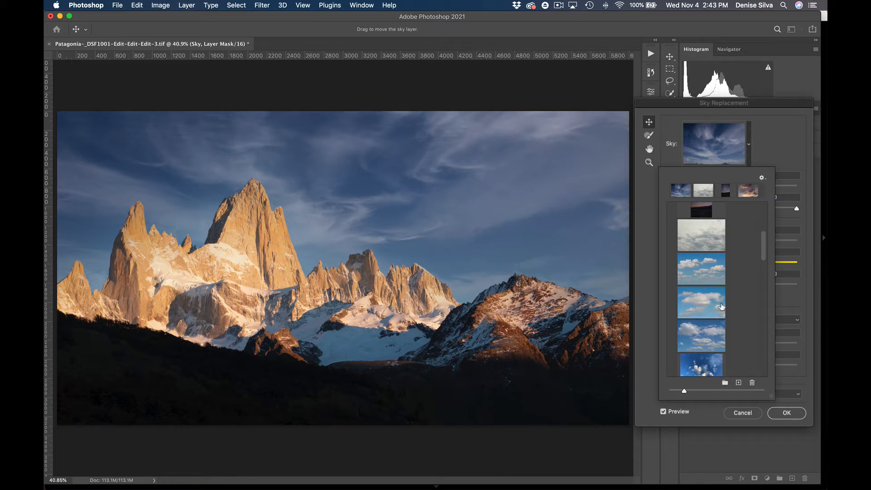
scroll(714, 310, "up", 3)
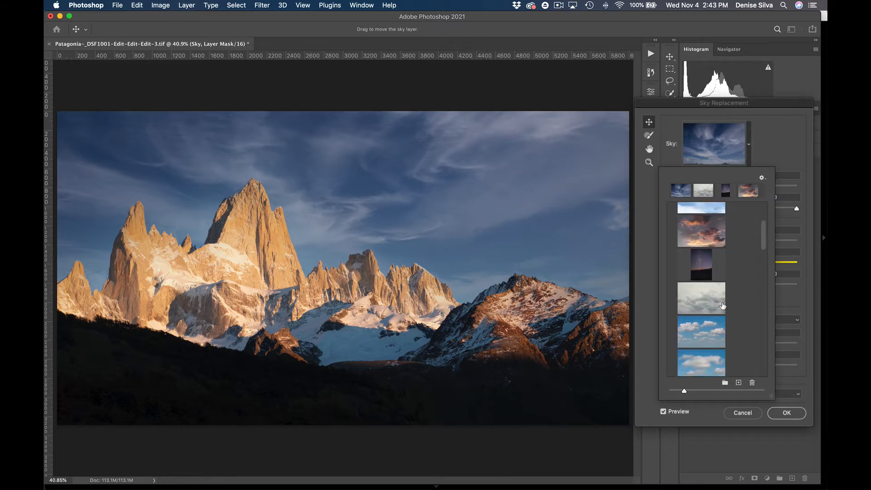
scroll(732, 301, "up", 1)
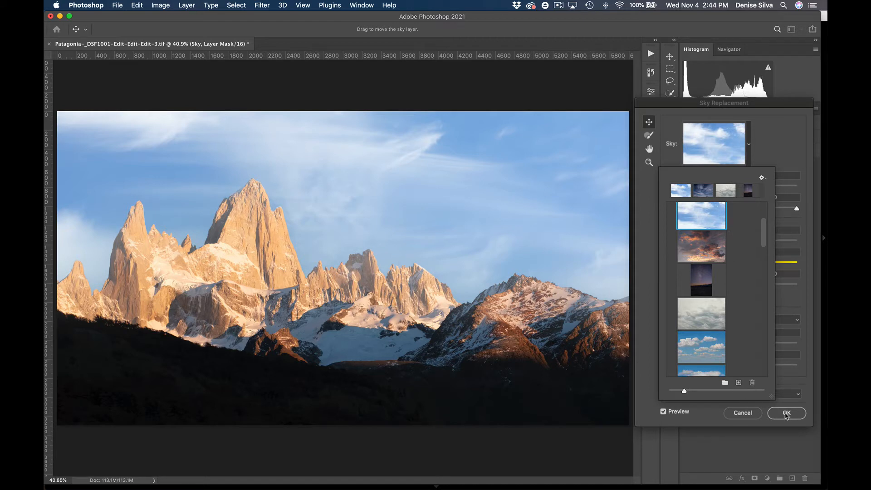
left_click(749, 152)
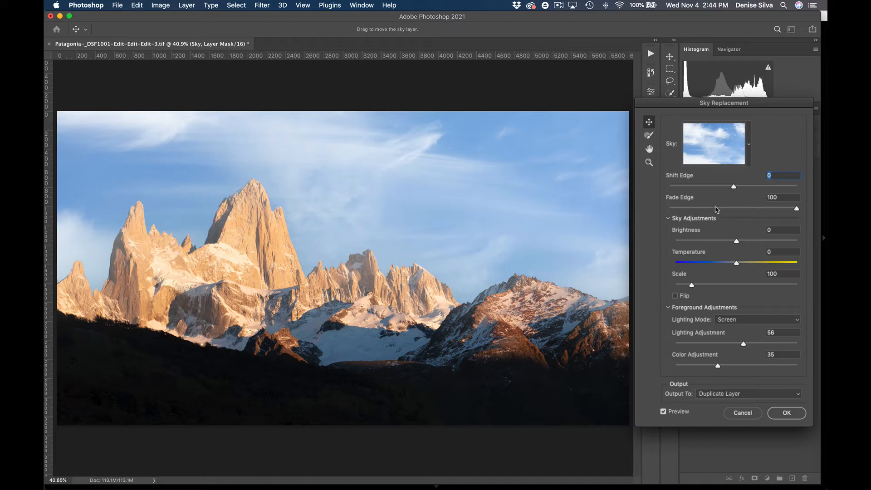
Step: Set the replacement sky's Fade Edge to 23
left_click(700, 208)
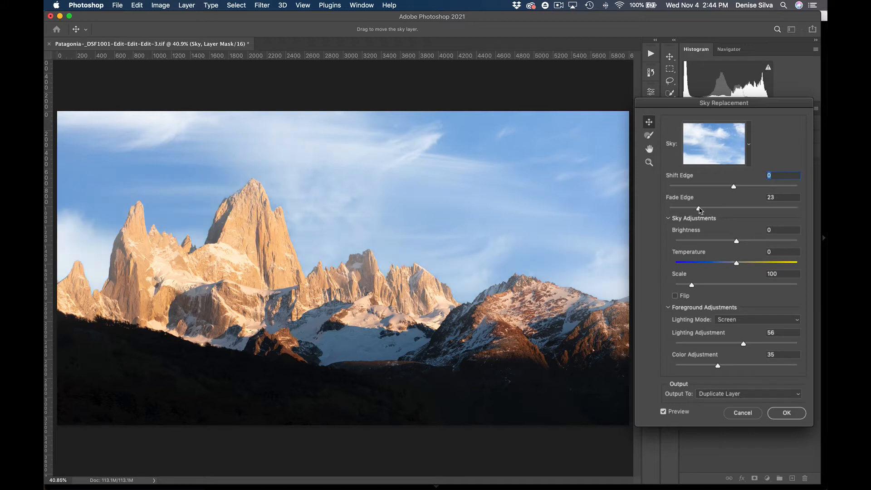
Step: Set the replacement sky's Fade Edge to 60 and Shift Edge to 35
left_click_drag(700, 209, 765, 211)
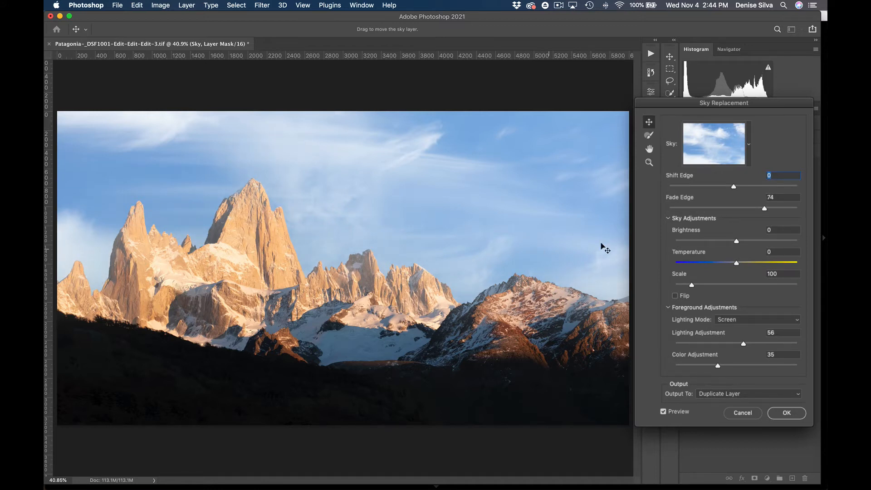
left_click(703, 209)
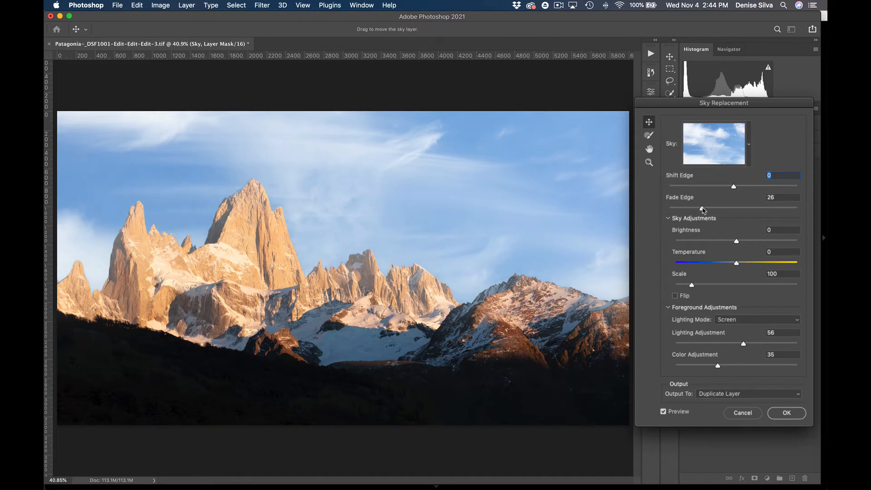
left_click_drag(702, 210, 747, 209)
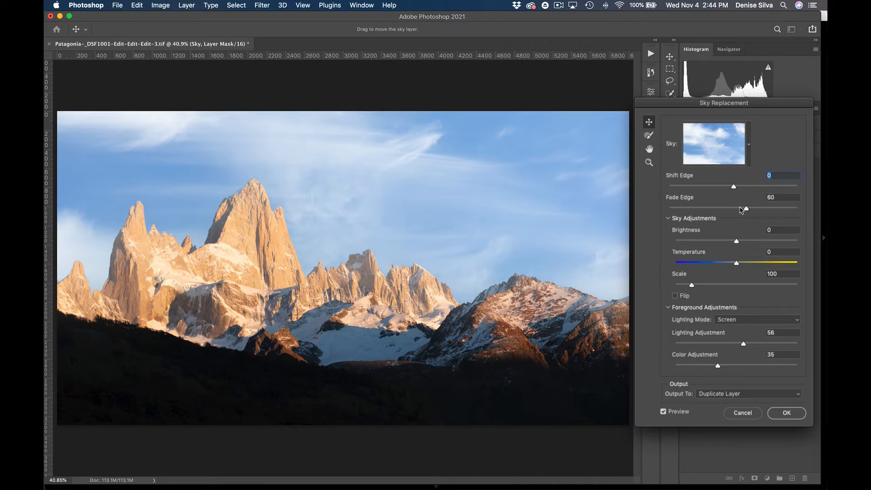
left_click(711, 187)
left_click_drag(712, 187, 755, 187)
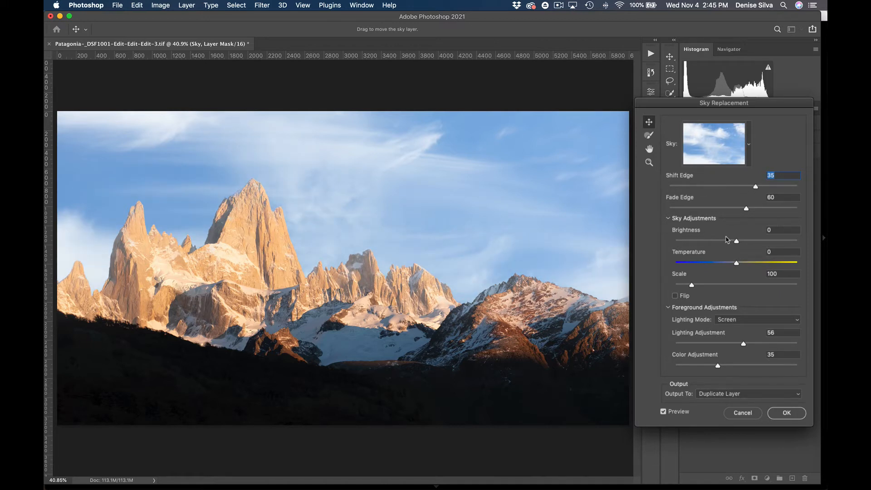
Step: Lower the replacement sky's Brightness to -20 and set its Scale to 129 so it fills the full image width
left_click_drag(736, 241, 725, 243)
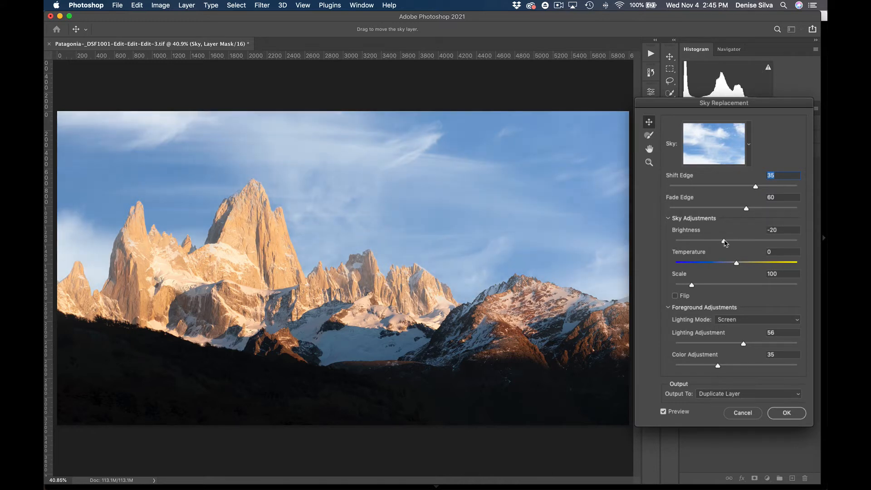
mouse_move(691, 285)
left_mouse_down()
mouse_move(702, 286)
mouse_move(689, 286)
left_mouse_up()
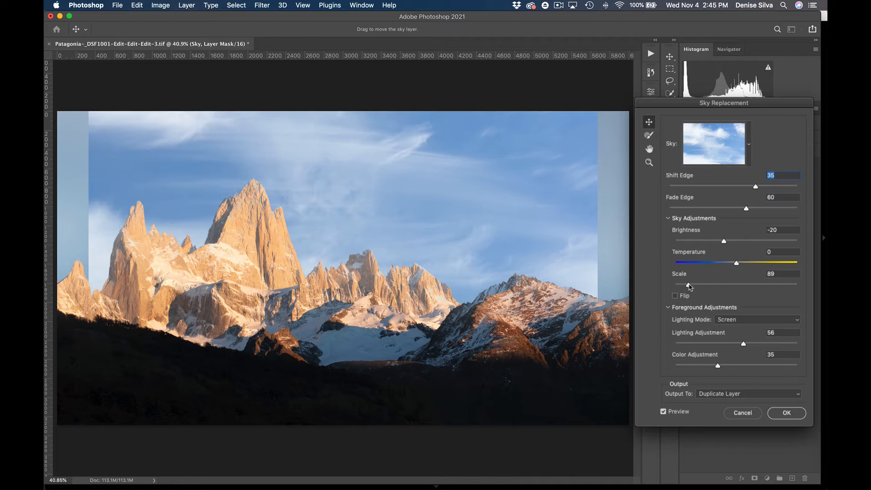
left_click_drag(689, 286, 703, 286)
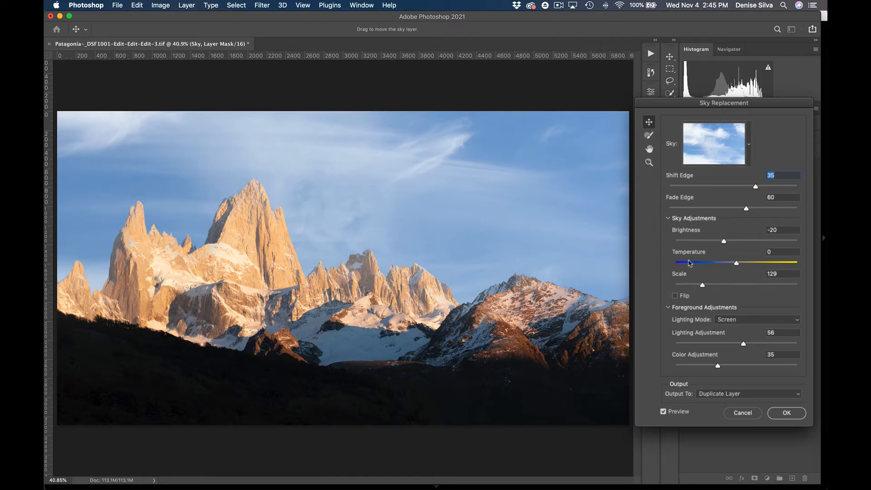
Step: Apply the sky replacement as a duplicate layer and compare it with the original by hiding and showing the new layer
left_click(649, 148)
left_click(784, 414)
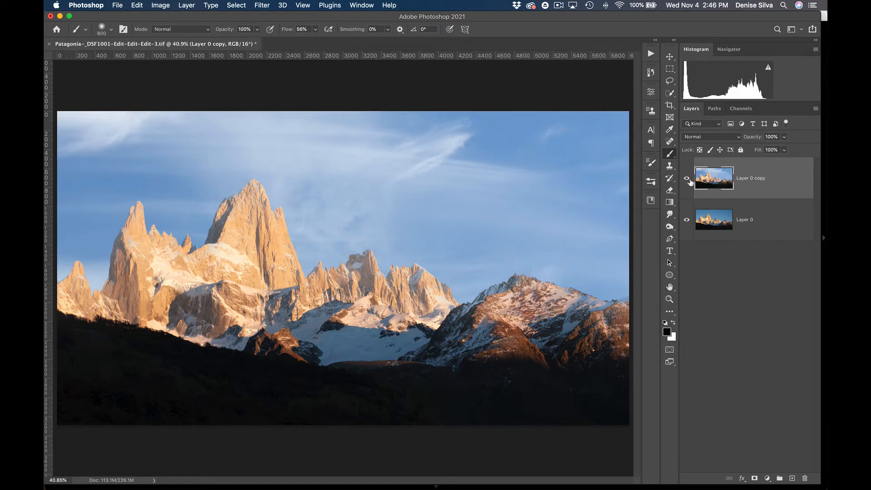
left_click(687, 182)
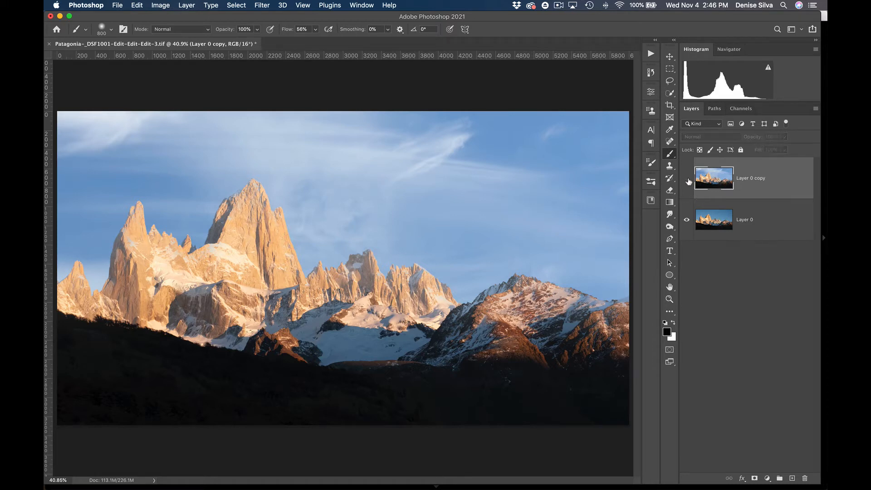
left_click(687, 181)
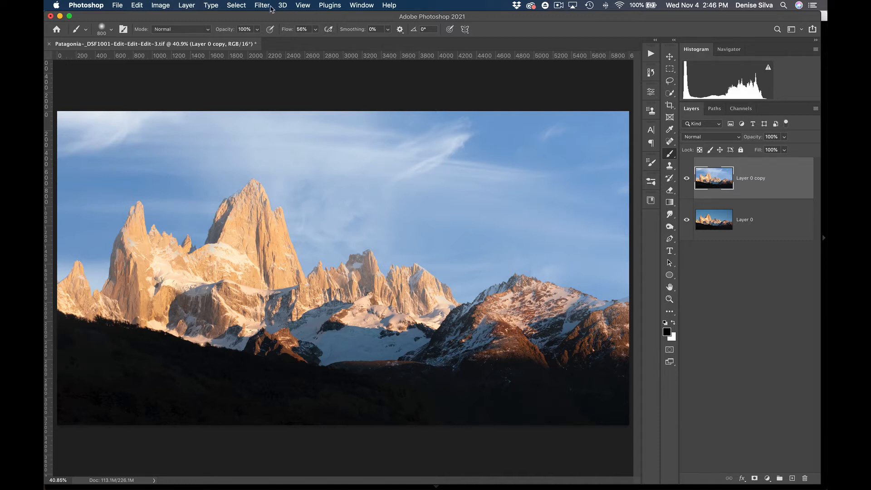
Step: Open the Camera Raw Filter on the duplicate layer and set Sharpening to 53 with Masking at 58, checking the mask preview
left_click(268, 6)
left_click(286, 78)
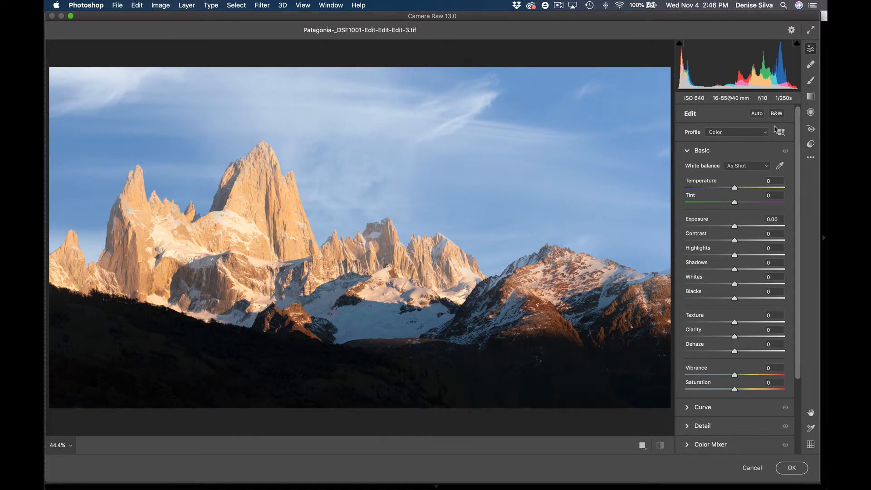
left_click(689, 151)
left_click(704, 189)
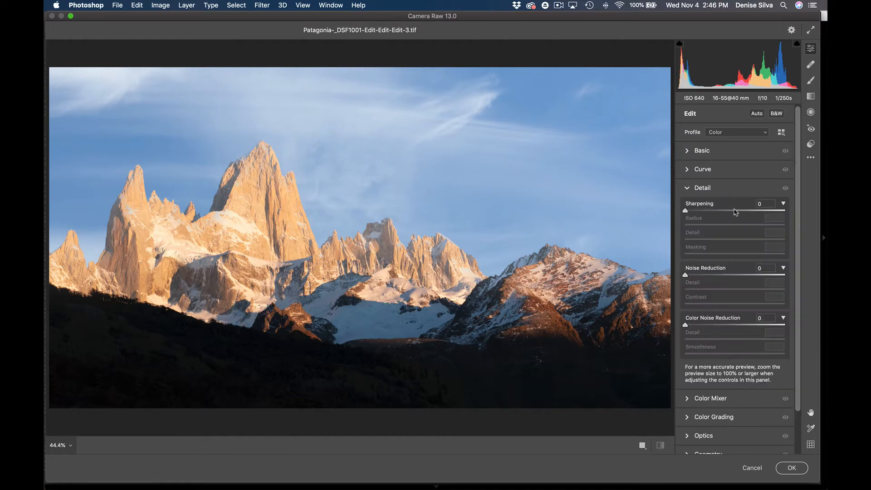
left_click(719, 210)
key("alt")
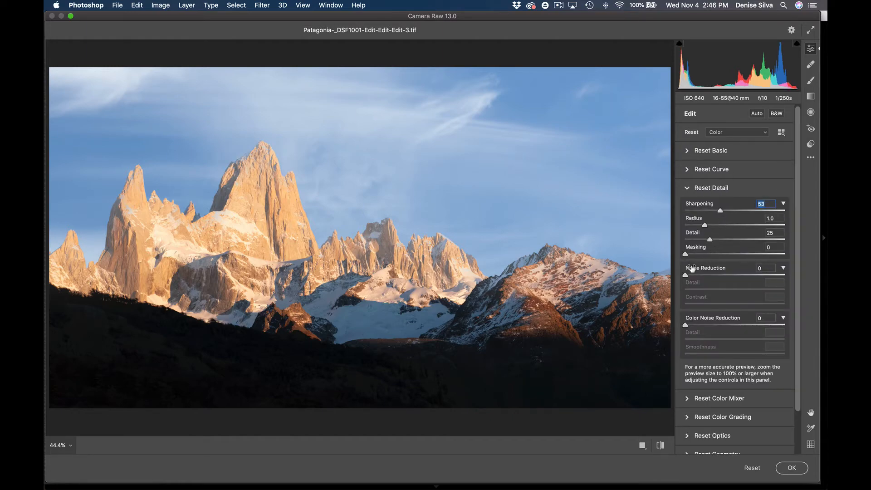
mouse_move(685, 254)
left_mouse_down()
mouse_move(738, 257)
mouse_move(683, 259)
left_mouse_up()
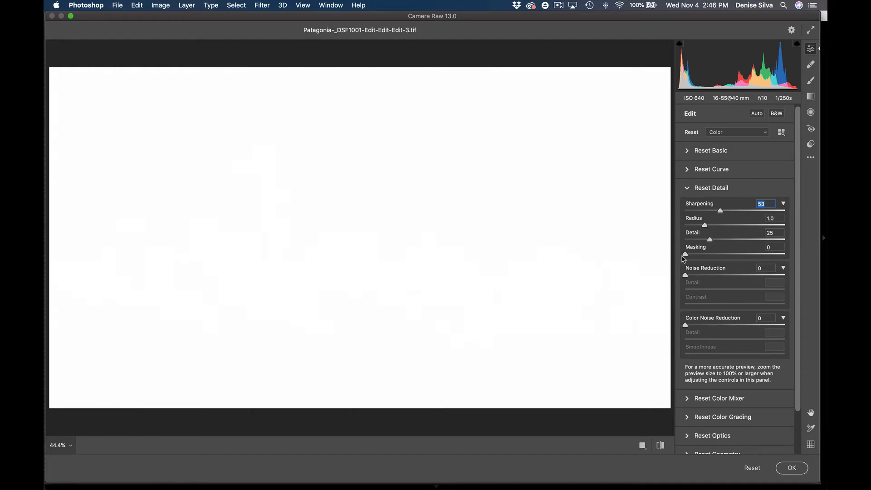
left_click_drag(683, 259, 743, 259)
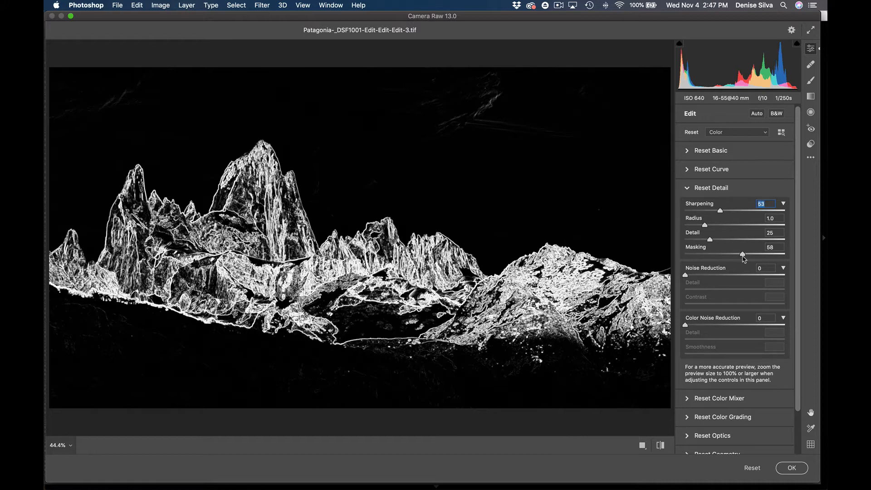
left_click_drag(743, 258, 740, 259)
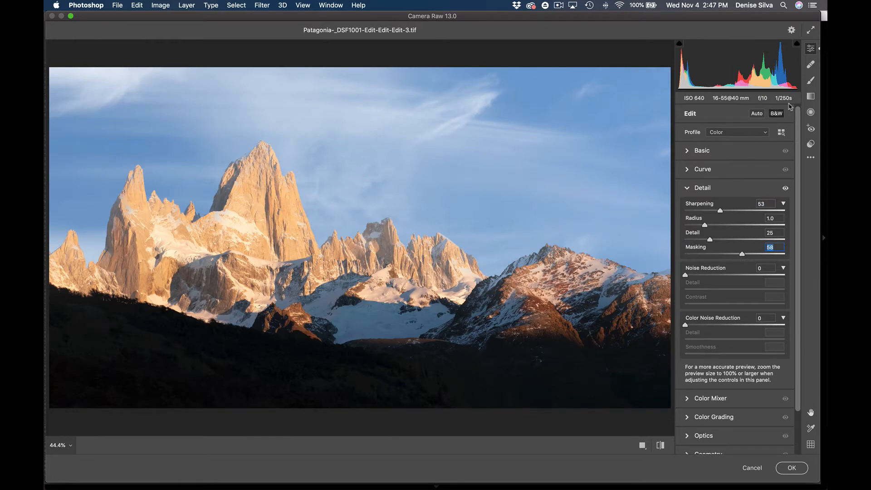
Step: Heal the small spot in the sky above the right-hand ridge, using Visualize Spots with a raised threshold, and return to the collapsed edit settings
left_click(810, 66)
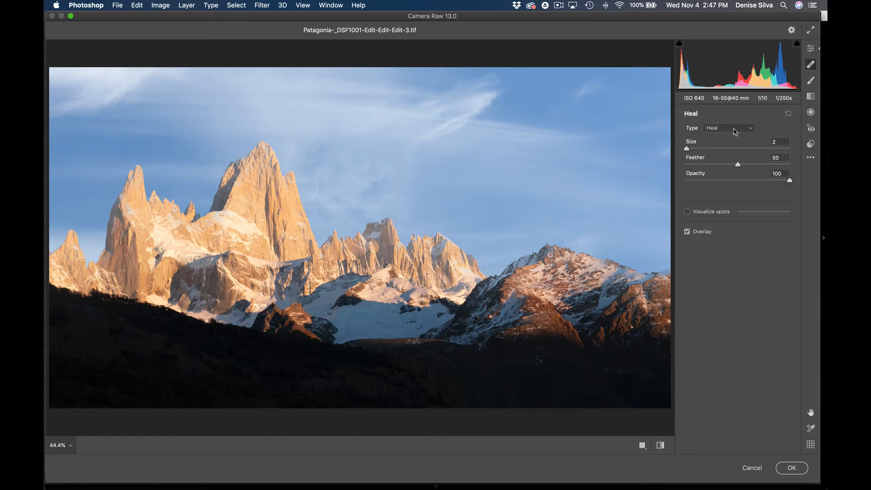
left_click(687, 211)
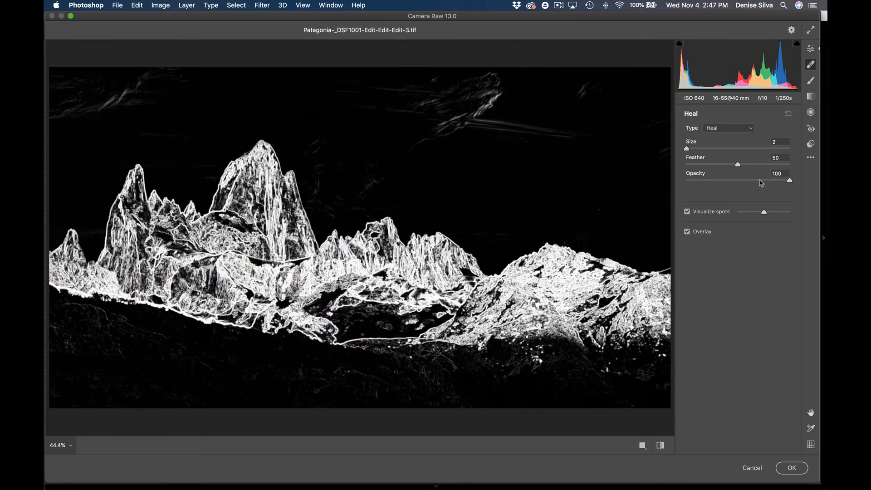
left_click_drag(764, 212, 781, 213)
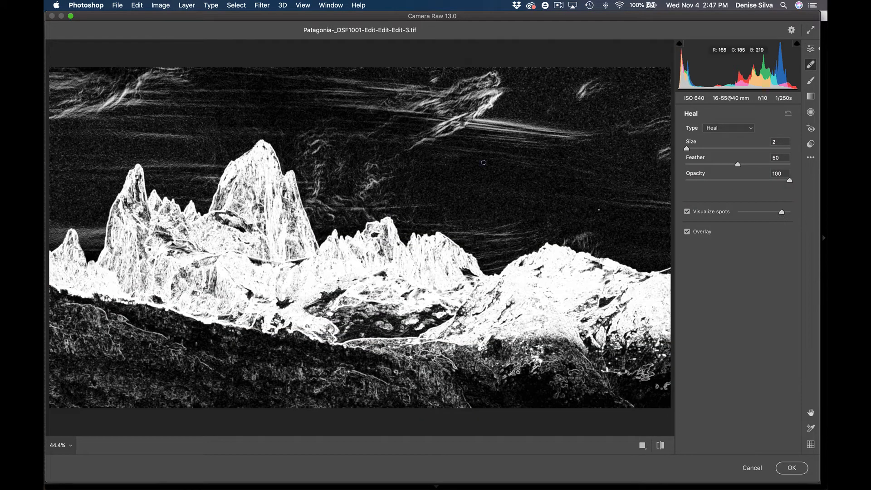
left_click(597, 211)
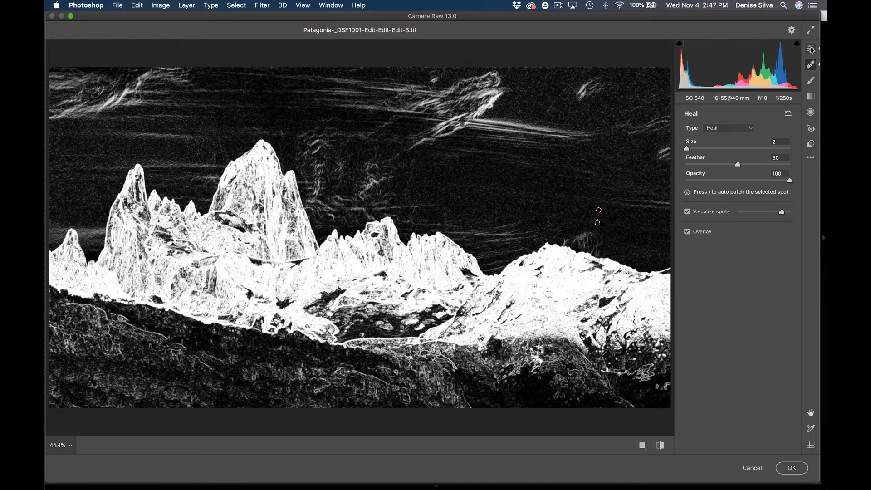
left_click(810, 48)
left_click(688, 190)
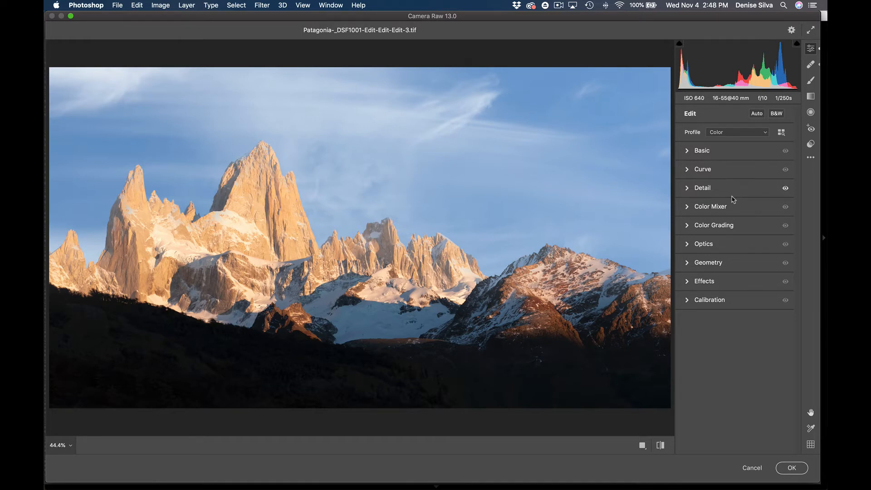
Step: Reset the Radial Filter's selective edits to their defaults
left_click(810, 112)
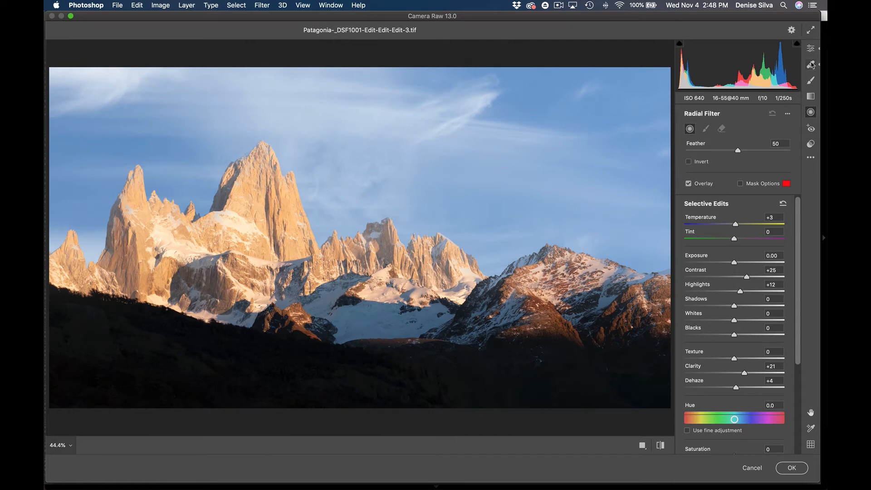
left_click(812, 49)
left_click(687, 154)
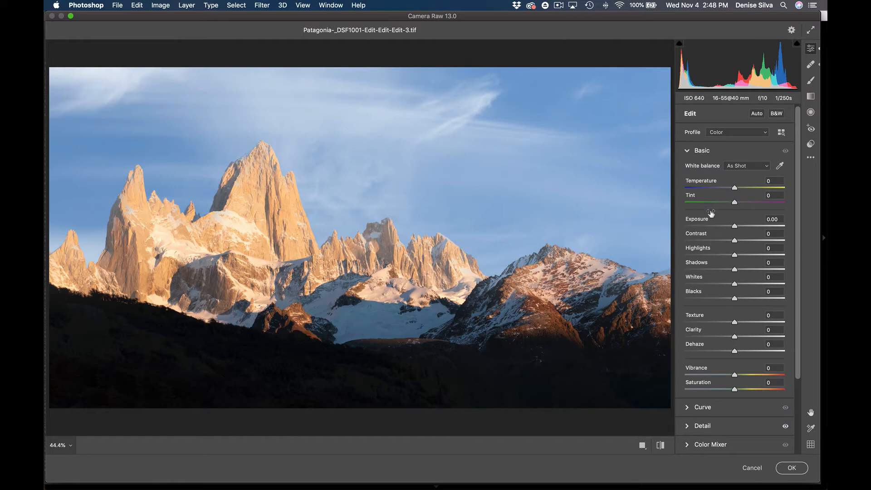
left_click(703, 150)
left_click(810, 111)
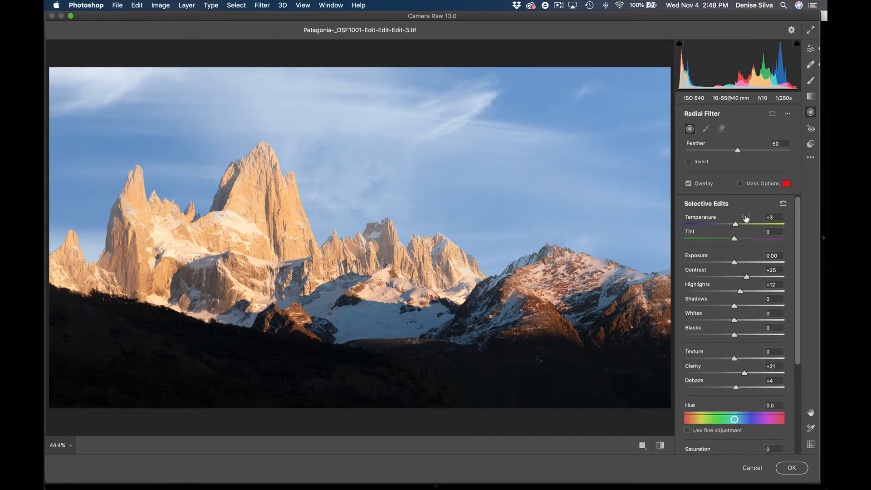
left_click(783, 203)
Step: Color grade the photo by tinting the shadows slightly blue and the highlights slightly yellow
left_click(810, 65)
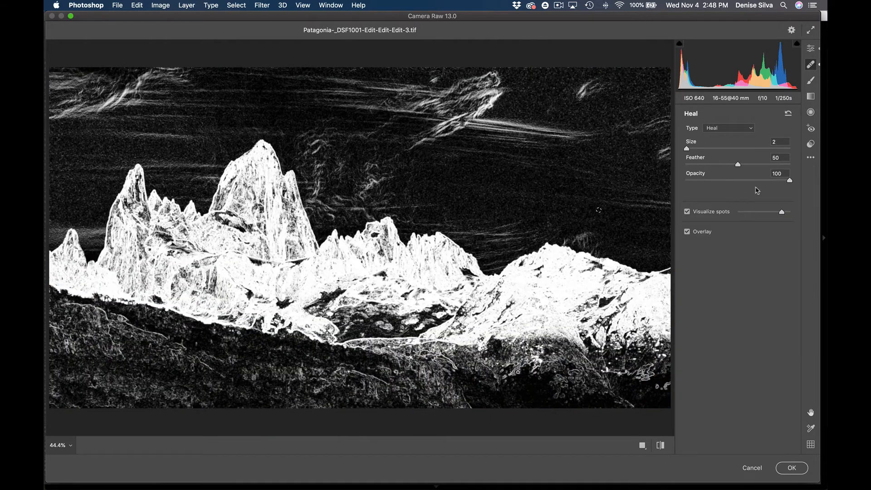
left_click(810, 48)
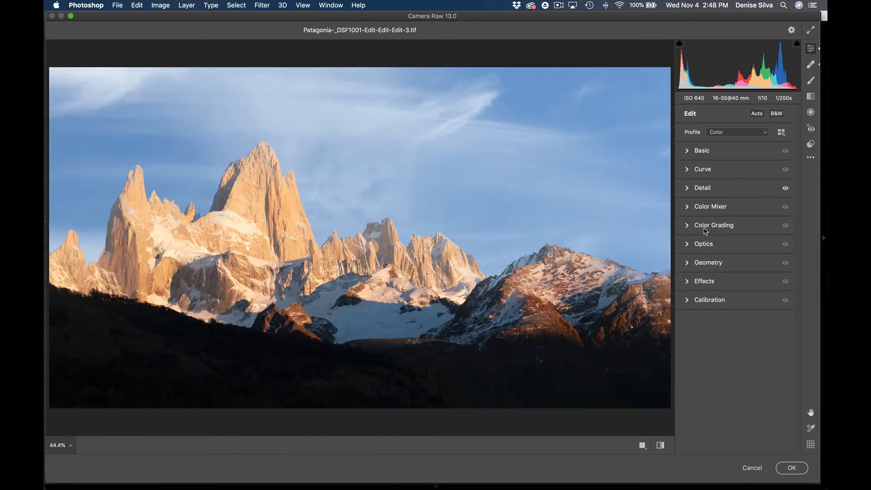
left_click(720, 226)
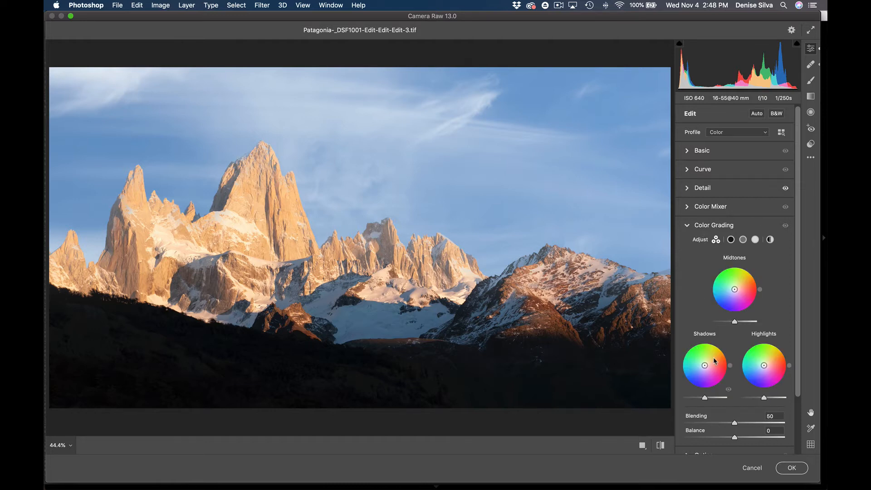
left_click_drag(706, 367, 703, 366)
left_click_drag(764, 365, 765, 362)
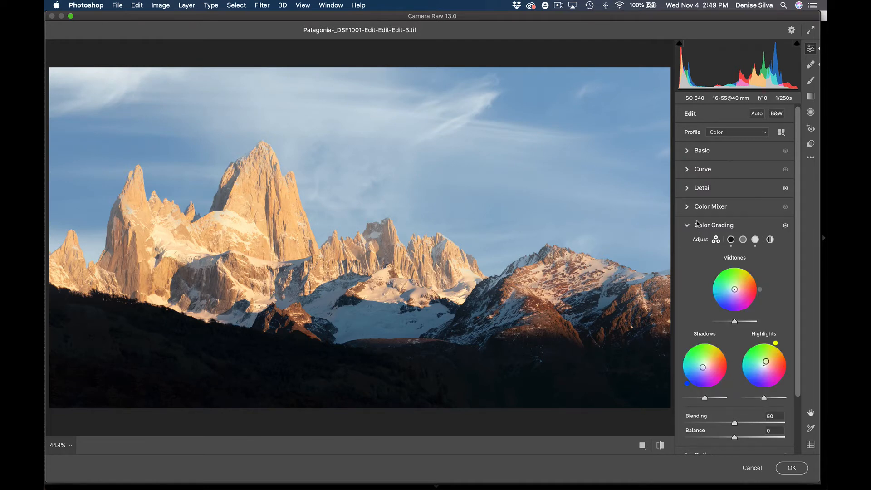
left_click(689, 225)
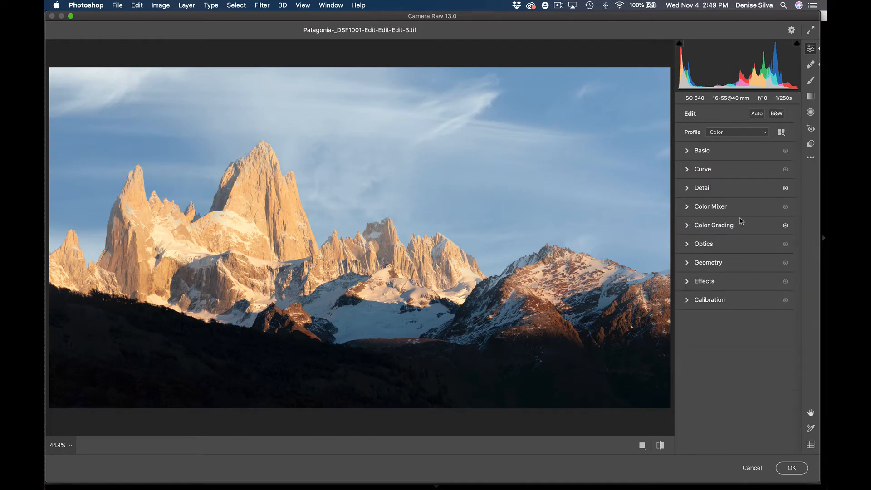
Step: Draw a radial filter around the sunlit peaks with Highlights -5, Shadows -8 and Clarity +7, enlarging it to reach the right-hand ridge
left_click(810, 113)
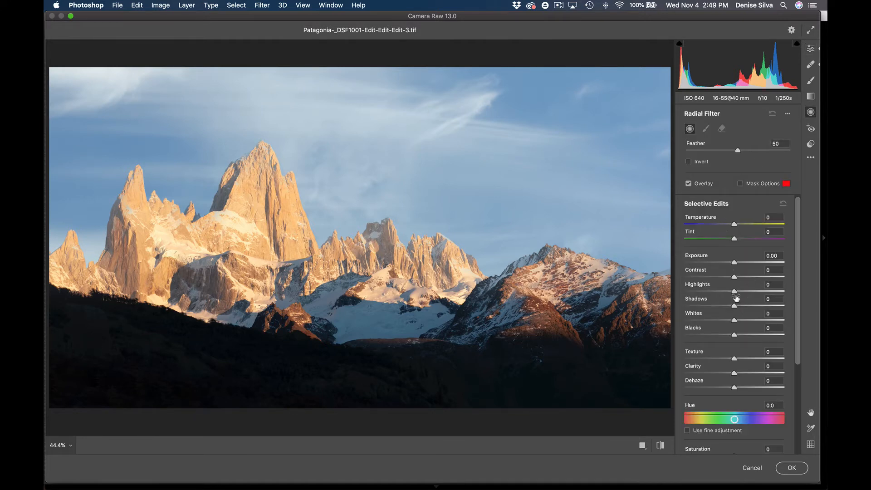
left_click_drag(734, 292, 731, 293)
left_click_drag(733, 306, 730, 310)
left_click_drag(733, 373, 741, 374)
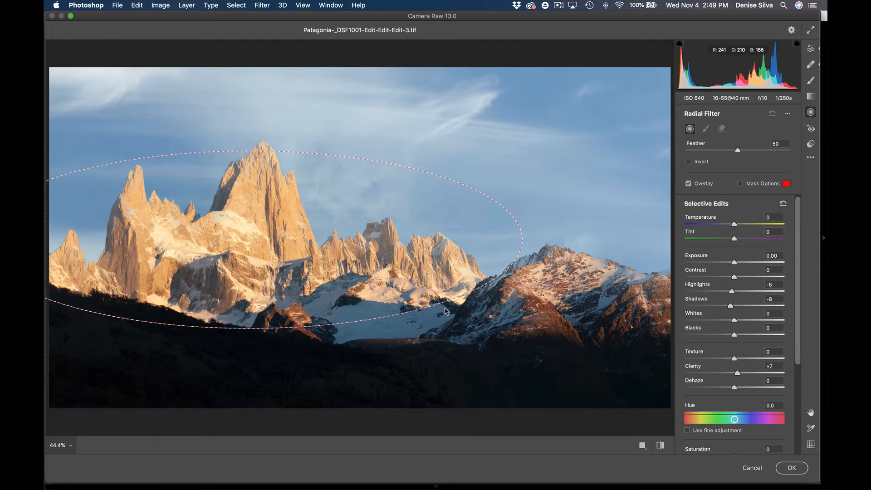
left_click_drag(444, 311, 444, 349)
left_click_drag(521, 303, 596, 295)
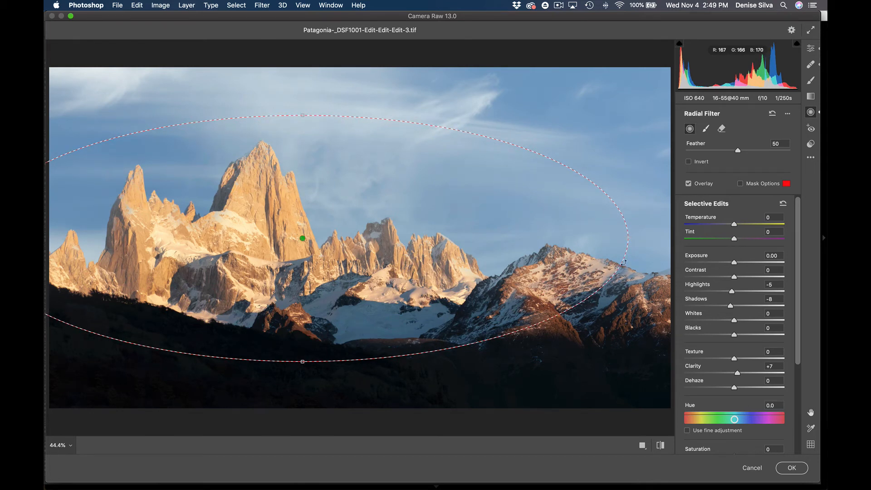
Step: Set the radial filter's Temperature to +9, Exposure to -0.10, Contrast to +19, Highlights to -7 and Clarity to +12, and show its mask
left_click_drag(734, 265, 730, 291)
left_click_drag(735, 225, 739, 226)
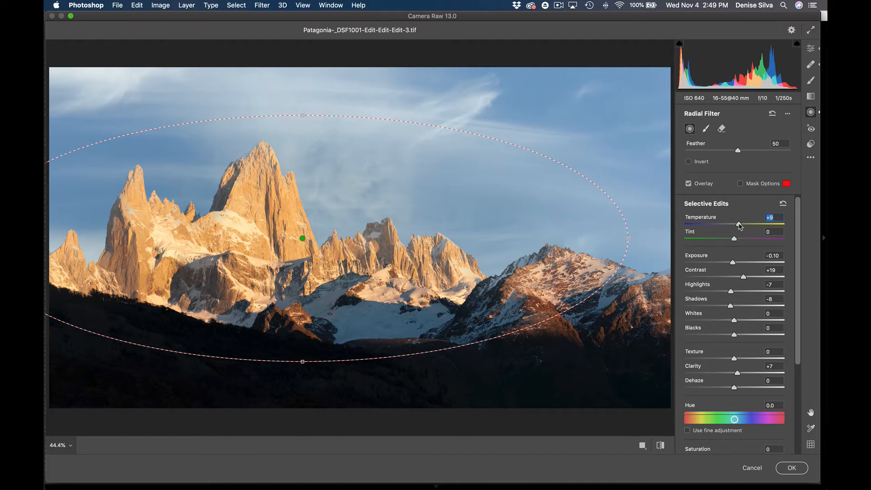
left_click_drag(737, 373, 740, 373)
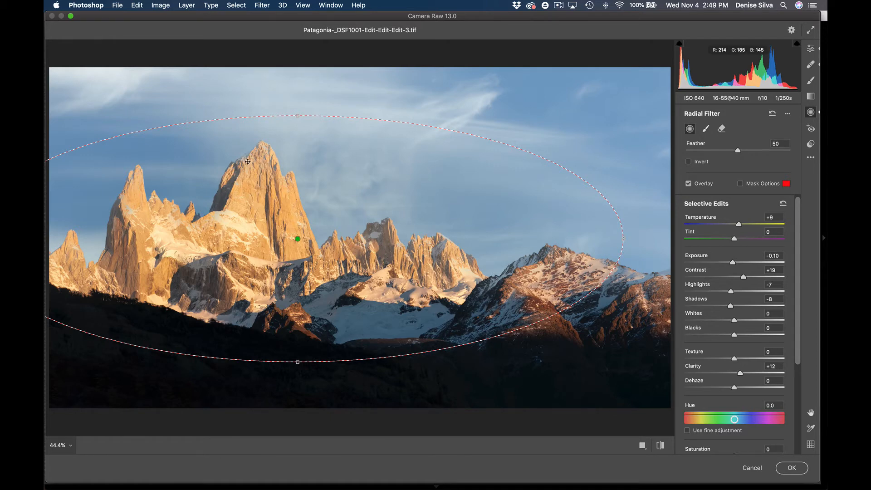
left_click(740, 183)
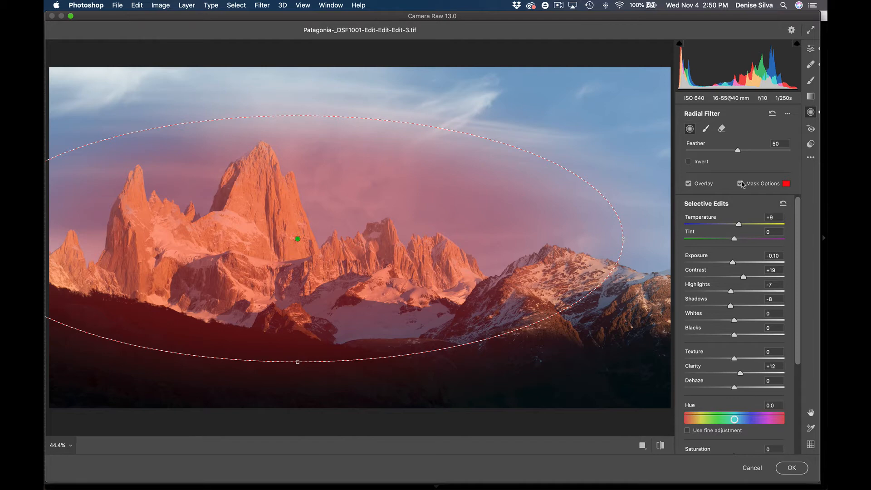
Step: Hide the radial filter's mask, set its Range Mask to Luminance and visualize the luminance map
left_click(741, 183)
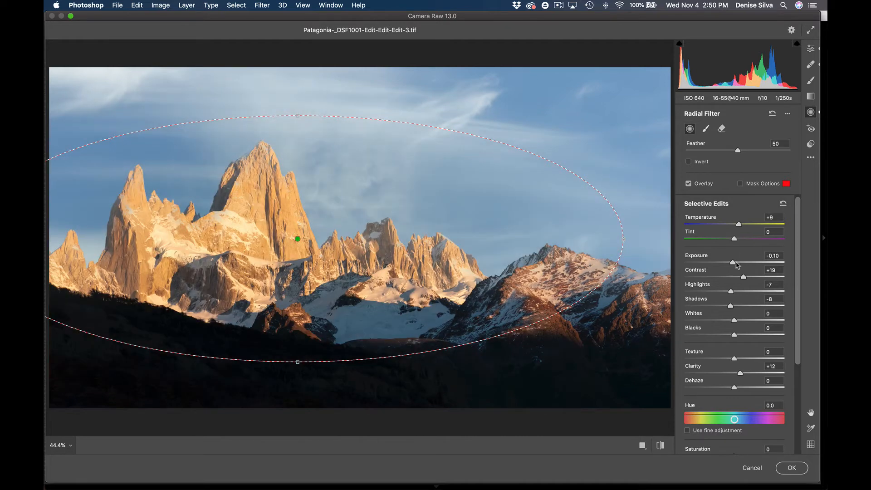
scroll(734, 278, "down", 2)
scroll(734, 278, "down", 10)
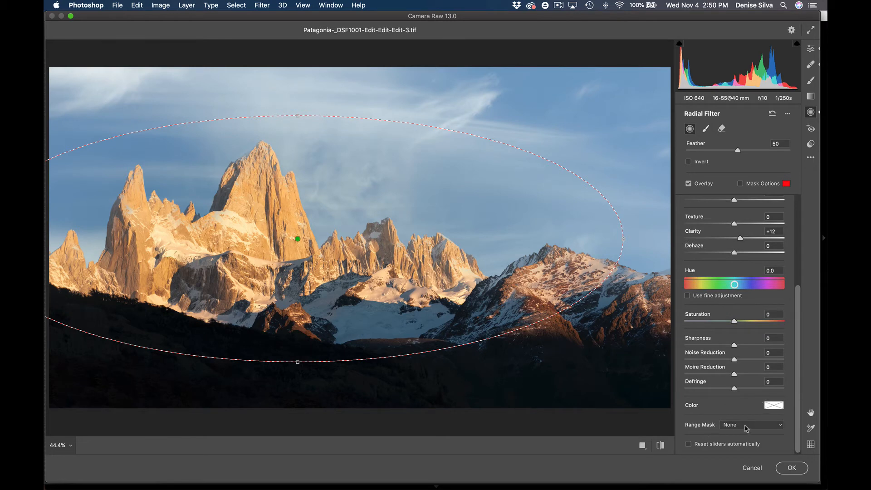
left_click(746, 426)
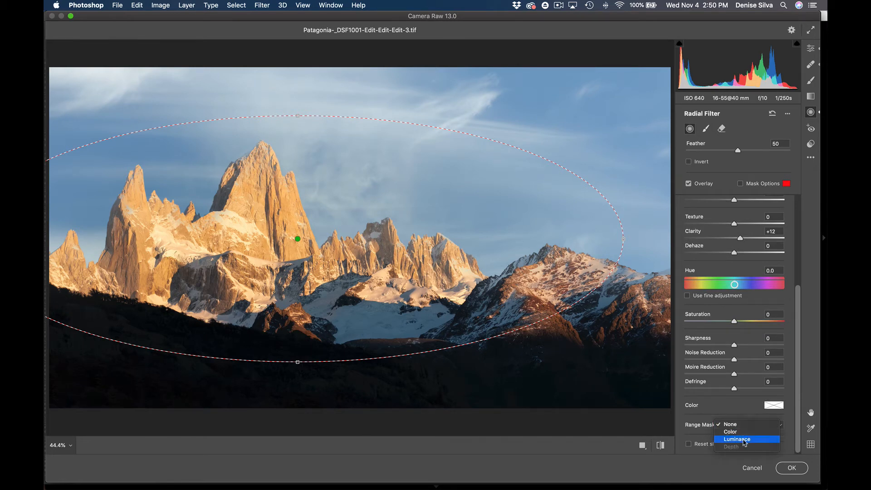
left_click(744, 440)
scroll(717, 383, "down", 3)
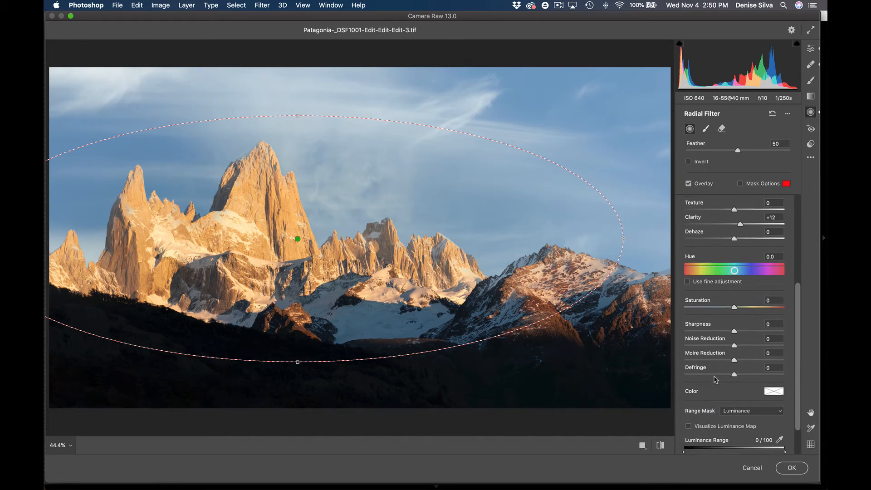
scroll(718, 383, "down", 3)
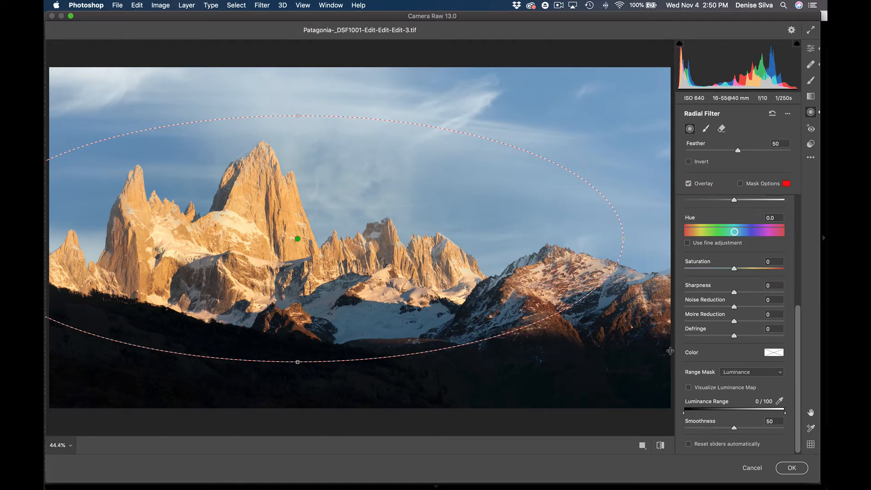
left_click(688, 387)
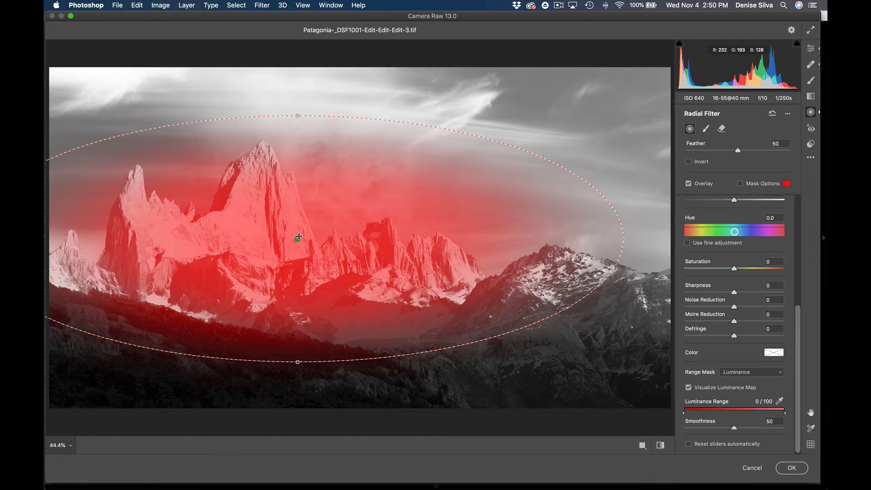
Step: Shift the radial filter's ellipse slightly up and to the left over the peaks
left_click_drag(299, 236, 288, 234)
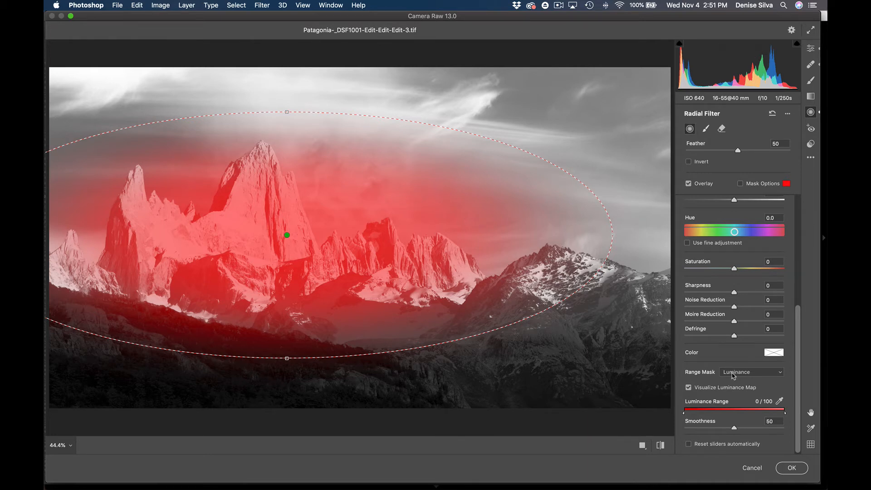
Step: Try a luminance range of 0 to 81, restore it to 0 to 100, and set the Range Mask back to None
mouse_move(684, 413)
left_mouse_down()
mouse_move(730, 416)
mouse_move(680, 415)
left_mouse_up()
left_click_drag(785, 416, 766, 416)
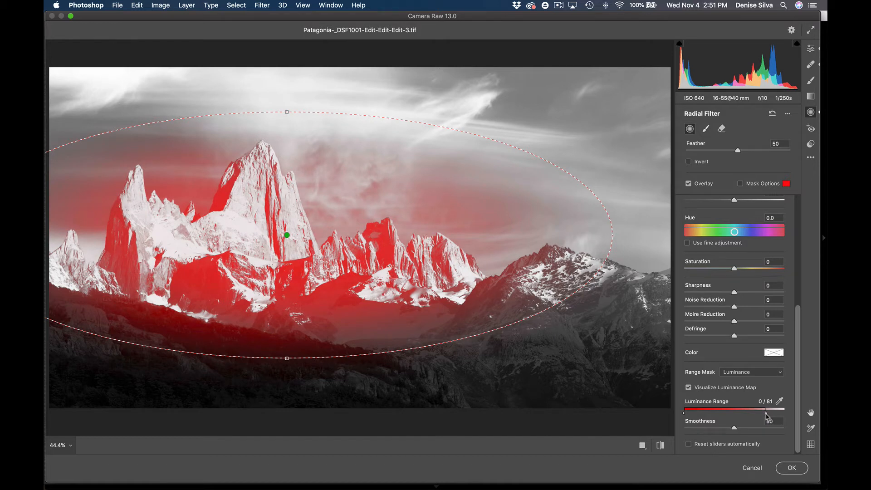
left_click_drag(766, 416, 792, 416)
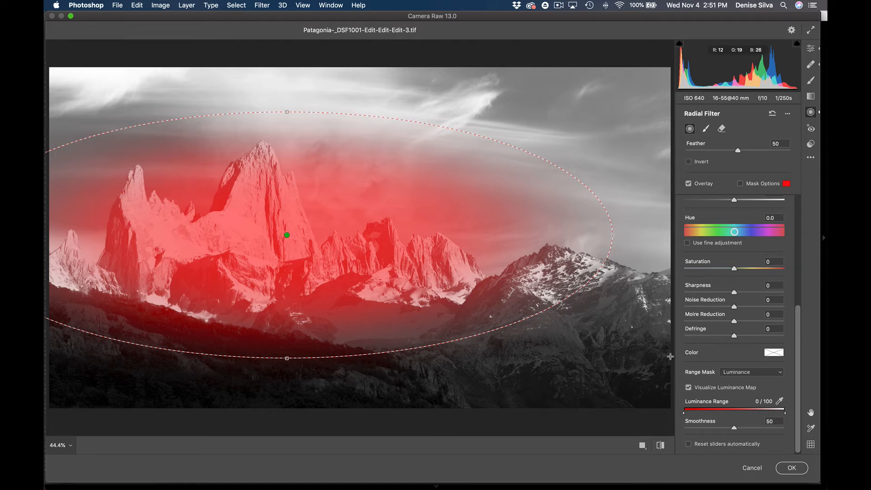
left_click(730, 373)
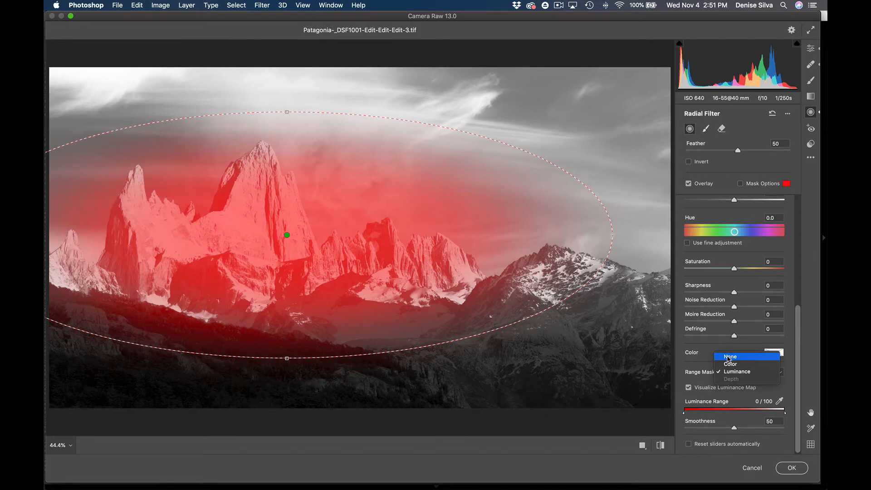
left_click(728, 357)
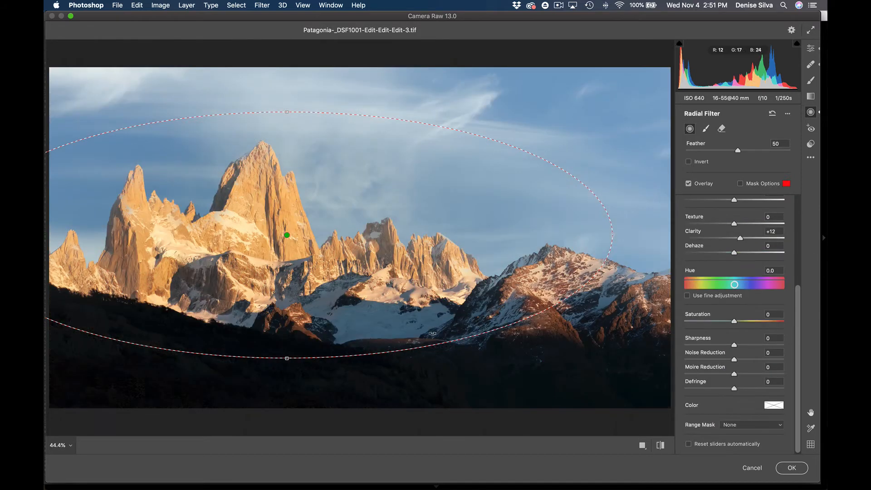
Step: Show the radial filter's mask and set its eraser brush to Size 7 and Feather 50
left_click(749, 182)
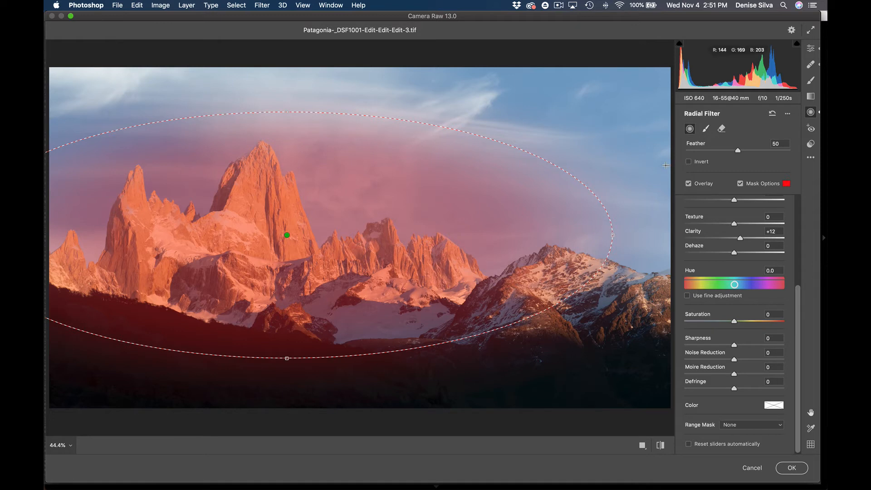
left_click(721, 128)
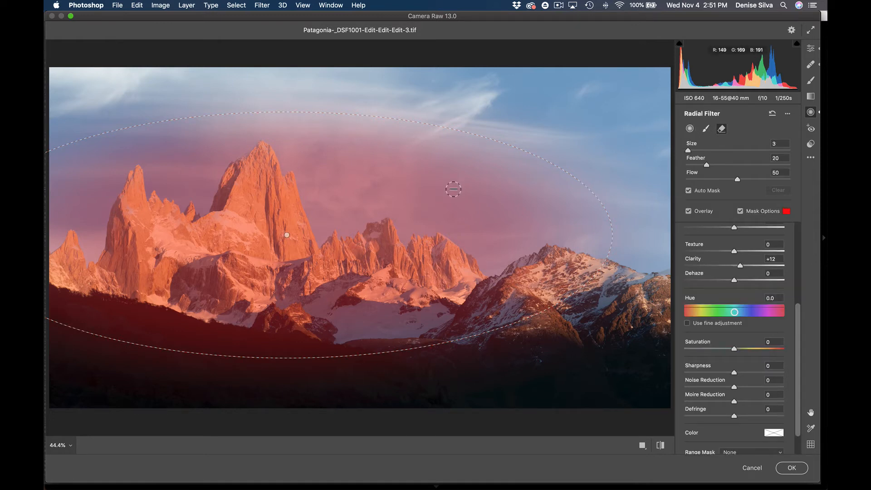
key("bracketright")
key("bracketright")
key("bracketright")
key("bracketright")
key("shift+bracketright")
key("shift+bracketright")
key("shift+bracketright")
key("shift+bracketright")
key("shift+bracketright")
key("shift+bracketleft")
key("shift+bracketleft")
Step: Erase the radial filter's mask from the sky around and above the peaks, finishing with the mask hidden
mouse_move(526, 144)
left_mouse_down()
mouse_move(549, 160)
mouse_move(528, 185)
mouse_move(491, 132)
mouse_move(510, 107)
mouse_move(427, 129)
mouse_move(334, 137)
mouse_move(361, 129)
mouse_move(369, 114)
mouse_move(331, 106)
left_mouse_up()
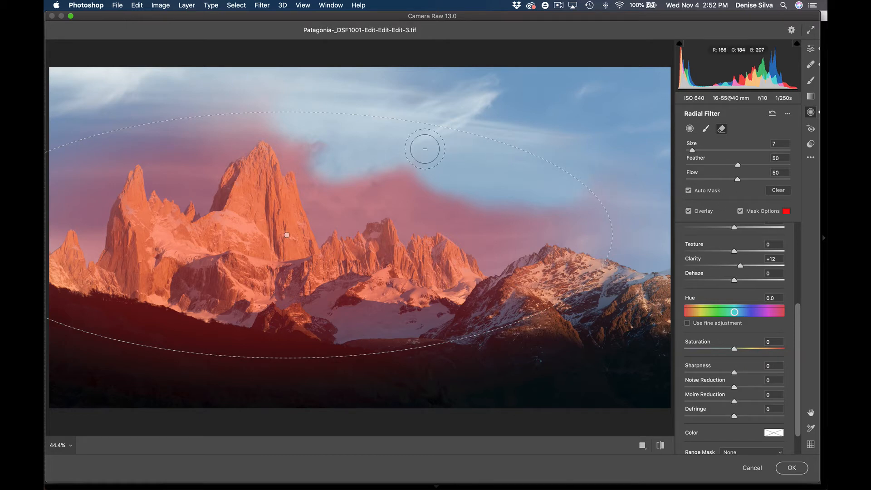
mouse_move(424, 148)
left_mouse_down()
mouse_move(308, 150)
mouse_move(298, 130)
mouse_move(286, 134)
mouse_move(325, 199)
mouse_move(320, 210)
mouse_move(337, 224)
mouse_move(355, 223)
mouse_move(359, 178)
mouse_move(447, 179)
mouse_move(419, 212)
mouse_move(394, 208)
mouse_move(404, 224)
mouse_move(439, 203)
mouse_move(396, 229)
mouse_move(404, 235)
mouse_move(397, 207)
mouse_move(355, 203)
mouse_move(321, 229)
mouse_move(320, 242)
mouse_move(455, 196)
mouse_move(454, 223)
mouse_move(488, 221)
mouse_move(489, 253)
mouse_move(482, 251)
mouse_move(559, 201)
mouse_move(585, 201)
mouse_move(525, 250)
mouse_move(505, 254)
mouse_move(604, 236)
mouse_move(614, 178)
mouse_move(618, 196)
left_mouse_up()
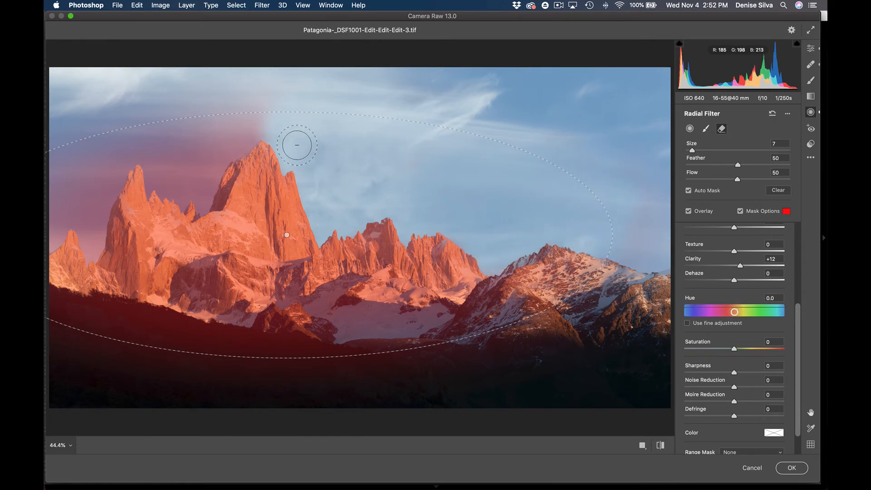
mouse_move(297, 145)
left_mouse_down()
mouse_move(273, 106)
mouse_move(249, 96)
mouse_move(227, 117)
mouse_move(254, 129)
mouse_move(216, 162)
mouse_move(201, 197)
mouse_move(177, 203)
mouse_move(169, 154)
left_mouse_up()
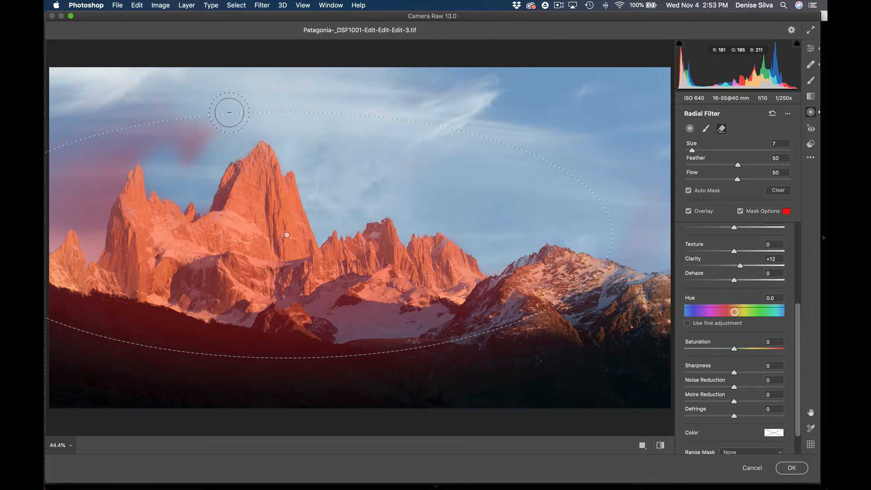
mouse_move(231, 108)
left_mouse_down()
mouse_move(206, 157)
mouse_move(190, 153)
mouse_move(173, 163)
mouse_move(159, 150)
mouse_move(138, 154)
mouse_move(126, 132)
mouse_move(112, 167)
mouse_move(106, 124)
mouse_move(70, 160)
mouse_move(46, 209)
mouse_move(82, 179)
mouse_move(47, 234)
mouse_move(79, 219)
mouse_move(101, 243)
mouse_move(92, 248)
mouse_move(102, 196)
mouse_move(90, 237)
mouse_move(88, 222)
mouse_move(55, 240)
mouse_move(74, 175)
mouse_move(126, 130)
left_mouse_up()
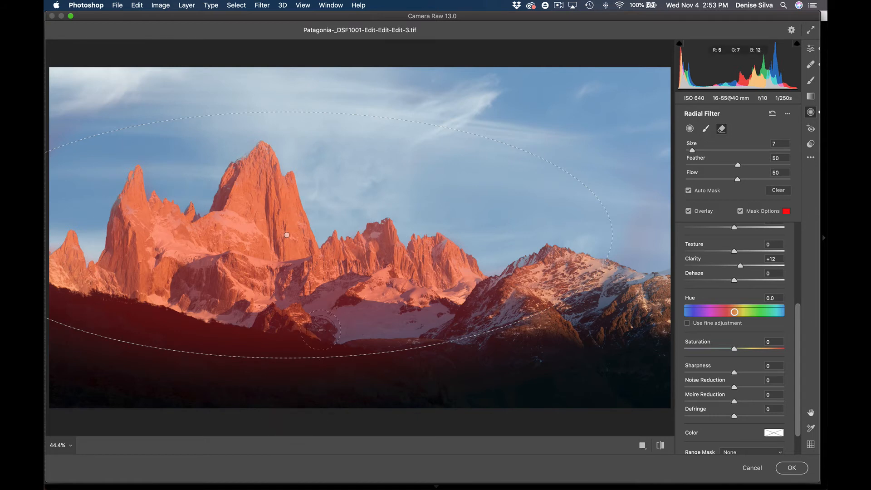
left_click(705, 129)
left_click(690, 129)
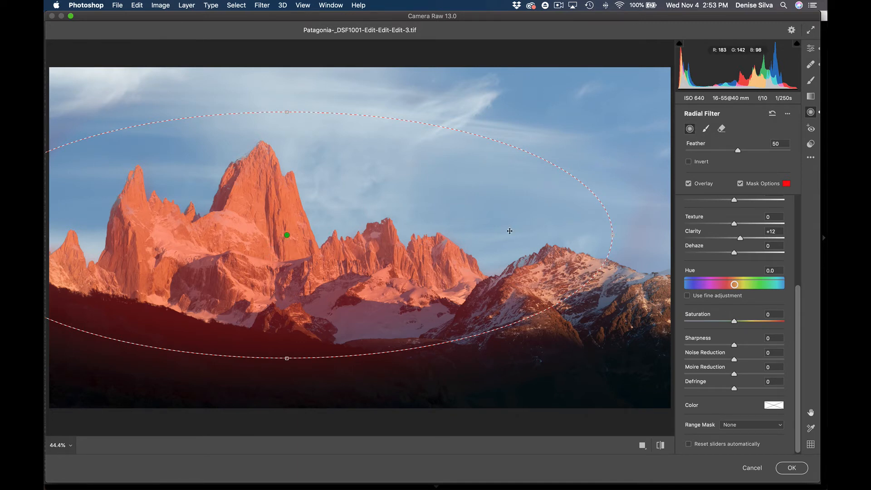
left_click(739, 183)
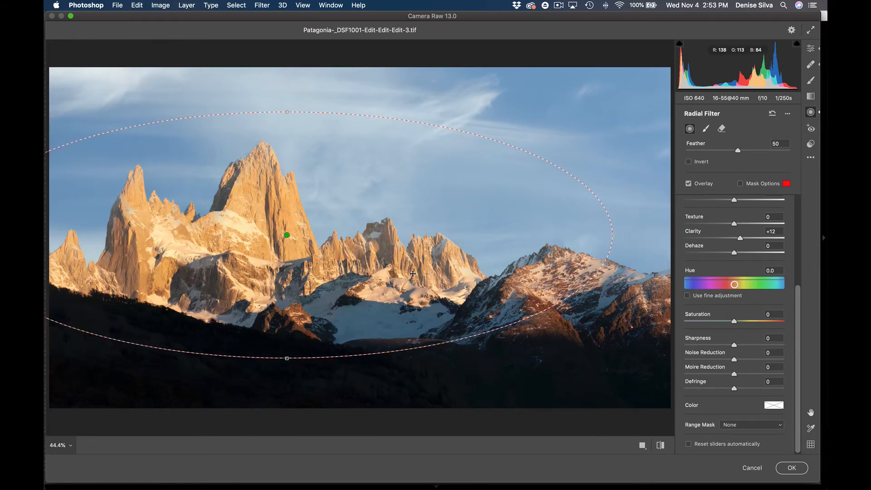
Step: Inspect the peaks up close and set the radial filter's Blacks to -29
key("super+plus")
key("super+plus")
key("super+plus")
key("super+plus")
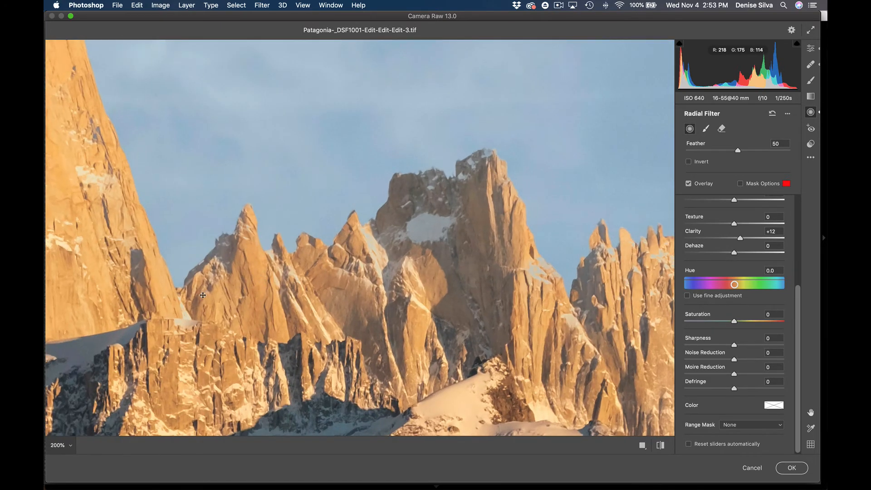
key("space")
left_click_drag(154, 297, 419, 285)
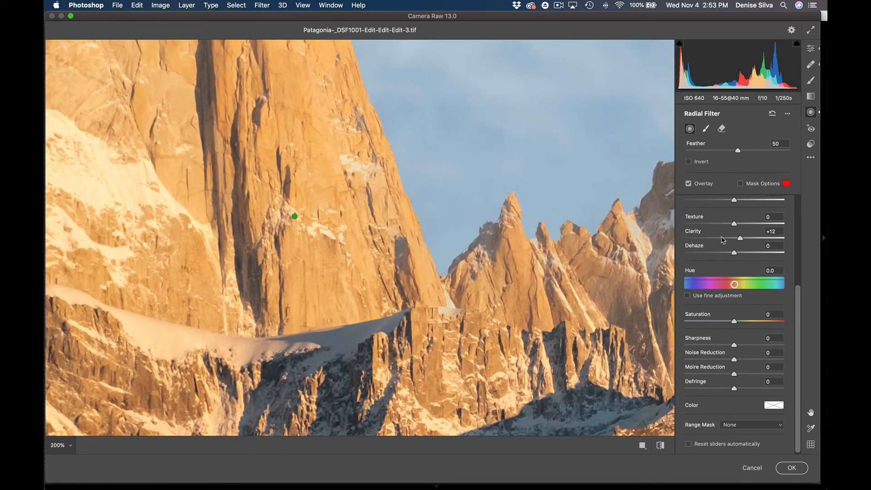
scroll(727, 239, "up", 3)
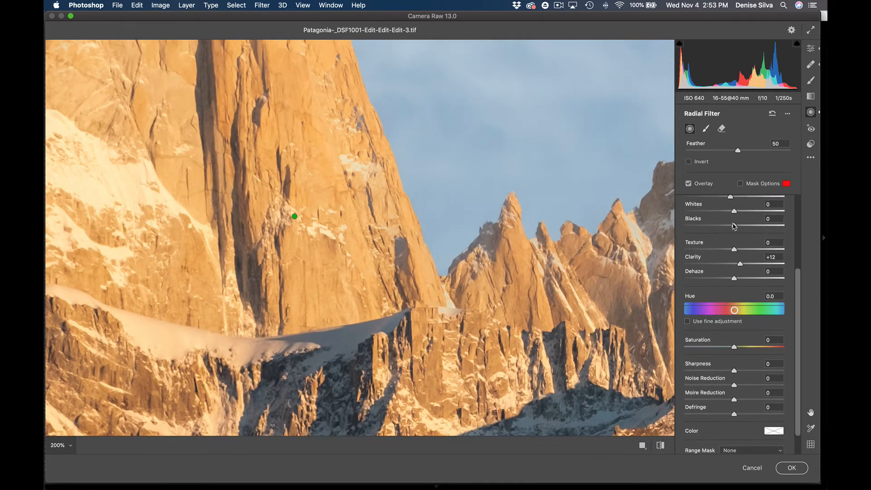
scroll(748, 229, "up", 2)
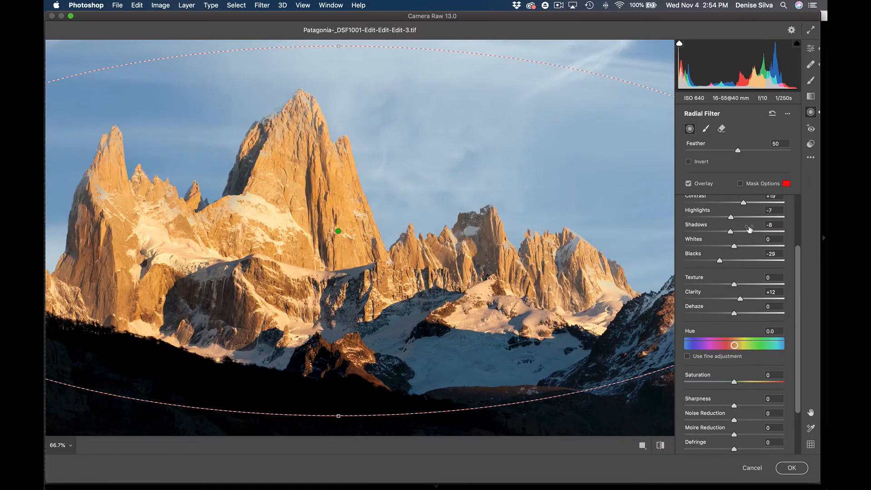
Step: Set the radial filter's Highlights to -8, Texture to +17 and Temperature to +13
left_click(728, 218)
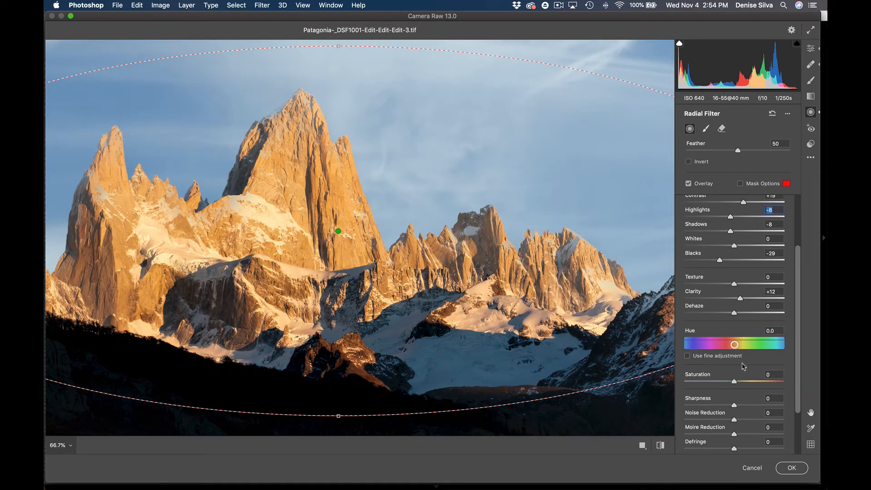
left_click_drag(734, 284, 743, 284)
scroll(749, 229, "up", 3)
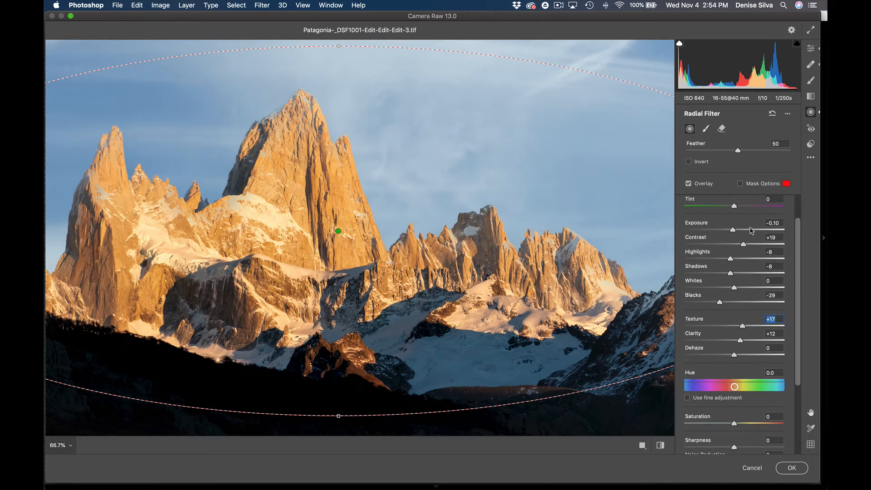
scroll(750, 230, "up", 3)
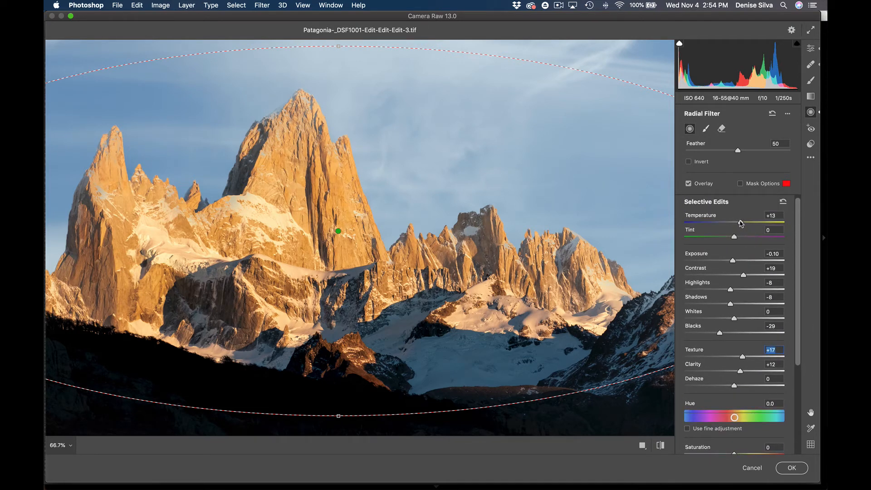
left_click(740, 222)
key("super+0")
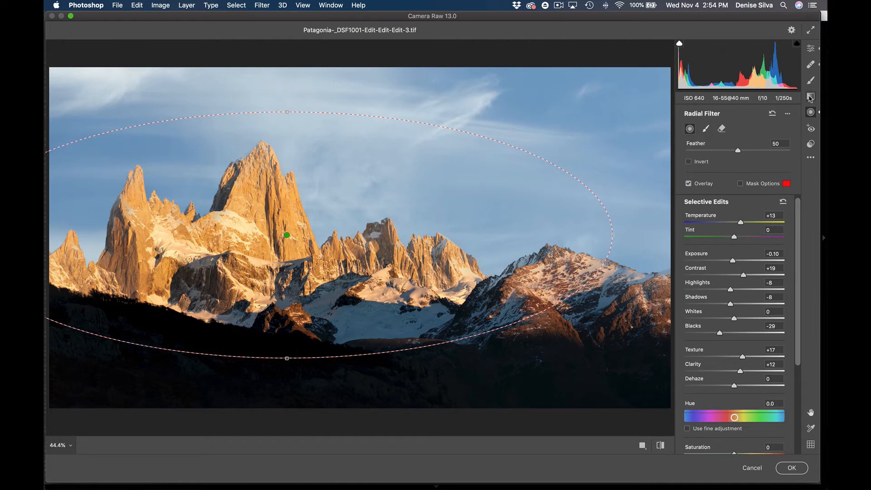
Step: Draw a slightly tilted graduated filter from the sky down to the mountains' base, with edits reset and Exposure at -0.10
left_click(810, 96)
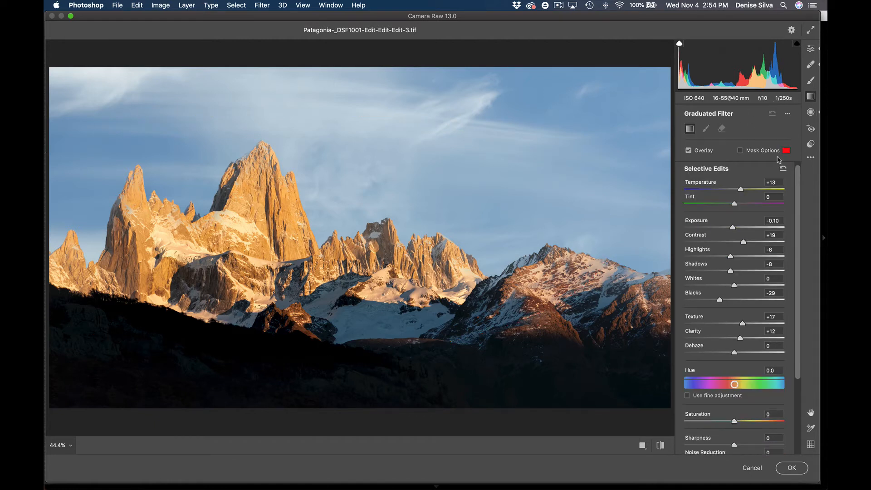
left_click(783, 169)
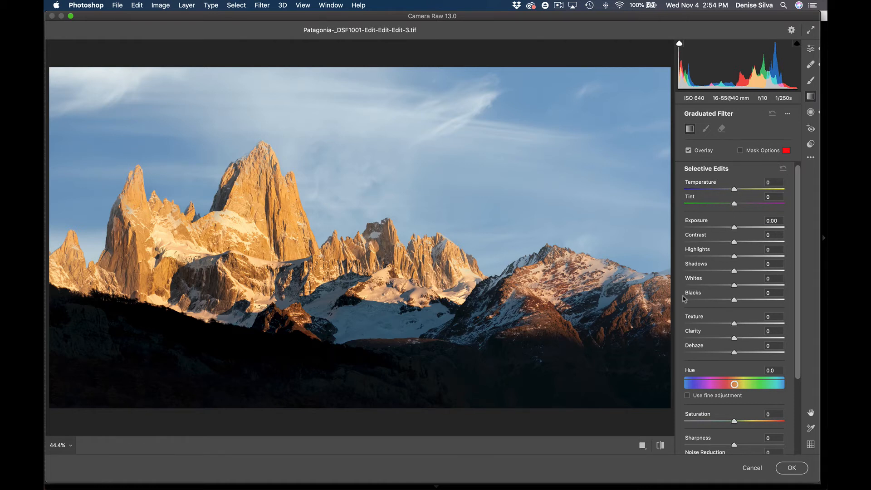
key("super+minus")
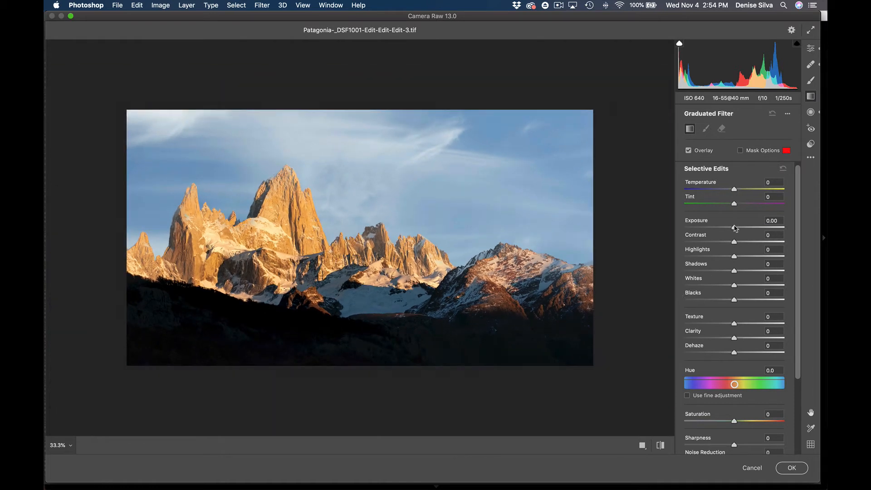
left_click_drag(734, 228, 732, 229)
left_click_drag(360, 209, 351, 294)
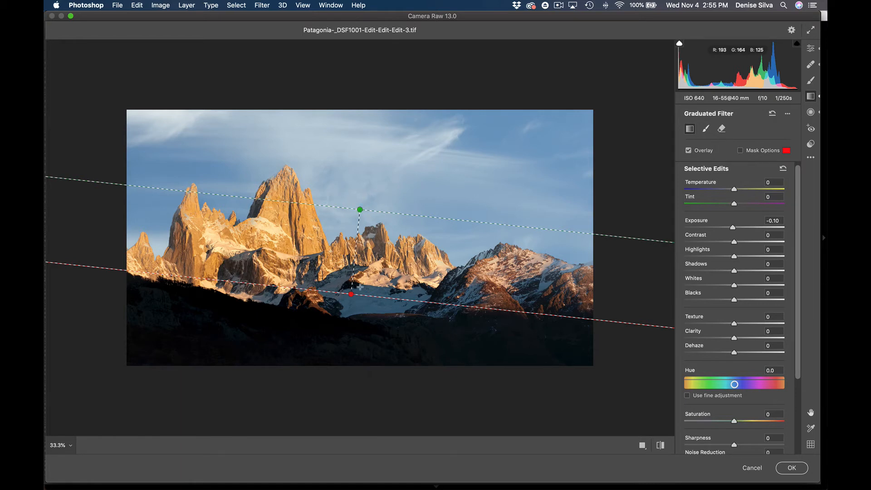
Step: Show the graduated filter's mask and erase it from the sunlit peaks and the right-hand ridge
left_click(740, 150)
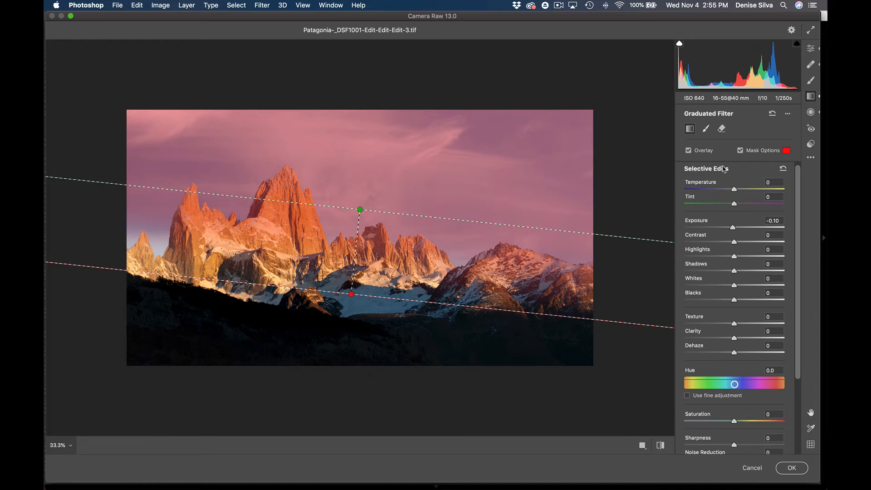
scroll(734, 263, "down", 5)
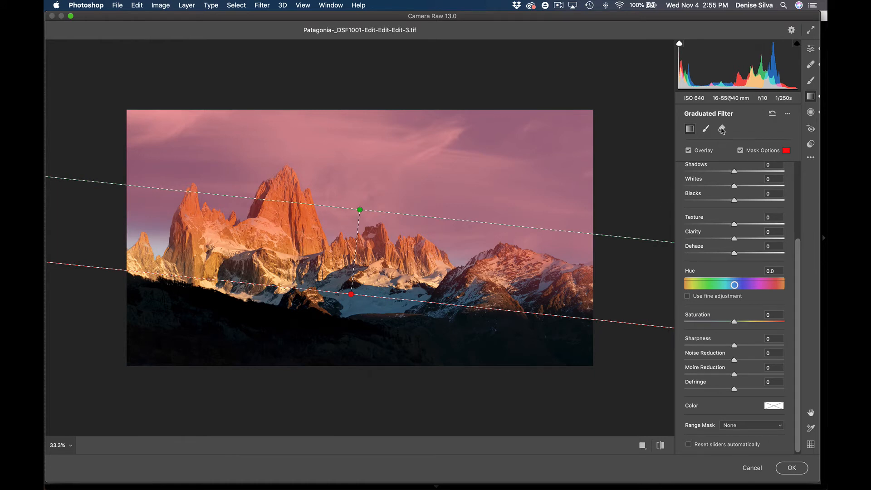
left_click(721, 129)
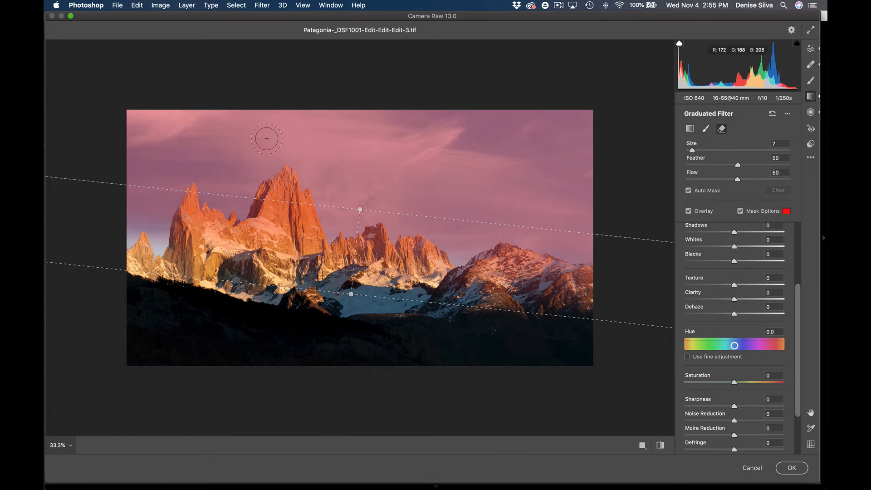
mouse_move(272, 210)
left_mouse_down()
mouse_move(304, 225)
mouse_move(303, 201)
mouse_move(276, 184)
mouse_move(283, 178)
mouse_move(239, 238)
mouse_move(215, 246)
mouse_move(200, 224)
mouse_move(232, 217)
mouse_move(194, 201)
mouse_move(188, 187)
mouse_move(187, 262)
mouse_move(198, 263)
mouse_move(144, 249)
mouse_move(375, 238)
mouse_move(368, 231)
mouse_move(434, 245)
mouse_move(407, 247)
mouse_move(436, 264)
mouse_move(420, 244)
mouse_move(541, 255)
mouse_move(568, 268)
mouse_move(521, 246)
mouse_move(478, 254)
mouse_move(583, 274)
left_mouse_up()
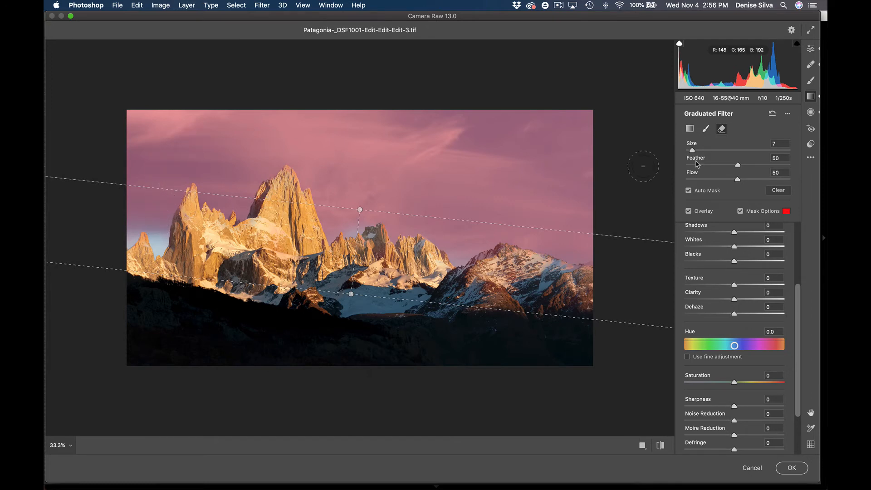
Step: Ready the add-to-mask brush for the graduated filter at size 6 and hide the mask overlay
left_click(706, 129)
key("bracketright")
key("bracketright")
key("bracketright")
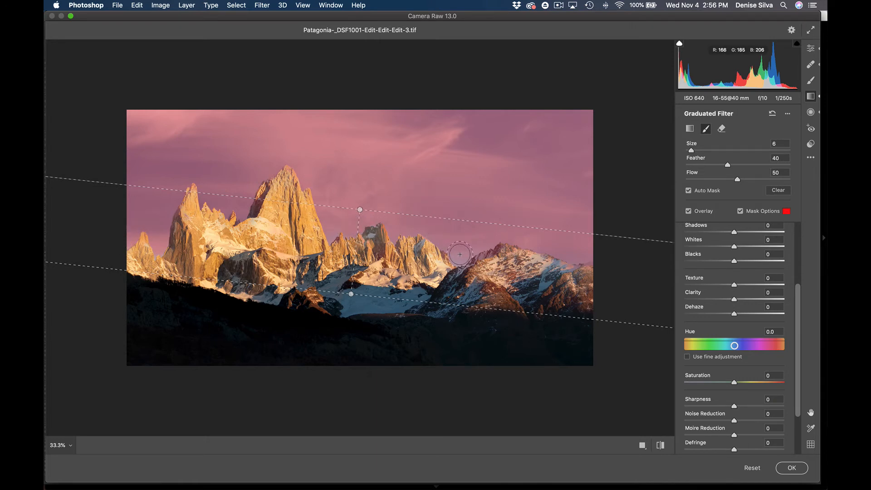
key("alt")
left_click(740, 211)
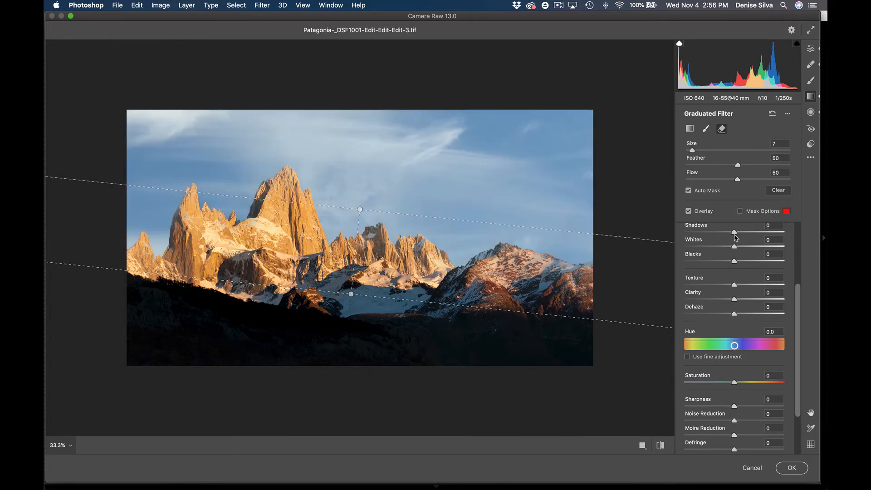
Step: Set the graduated filter's Exposure to -0.40 and apply the Camera Raw edits
scroll(725, 279, "up", 1)
scroll(724, 279, "up", 6)
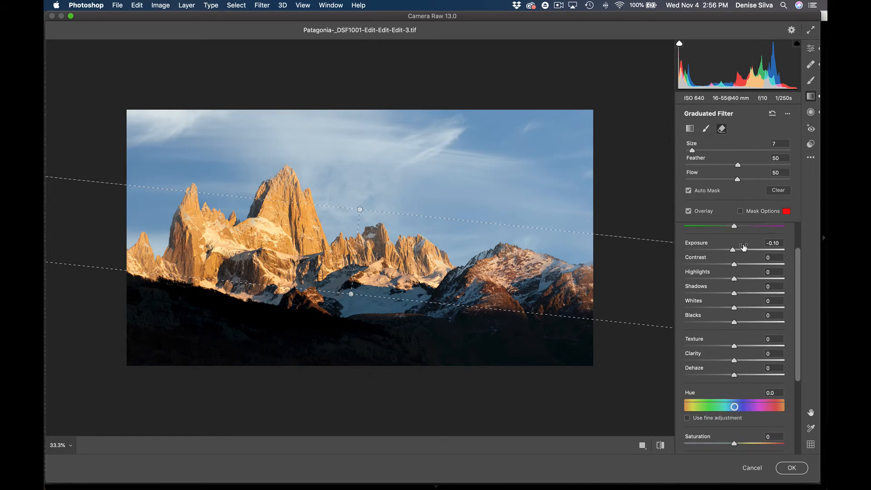
left_click_drag(733, 251, 728, 251)
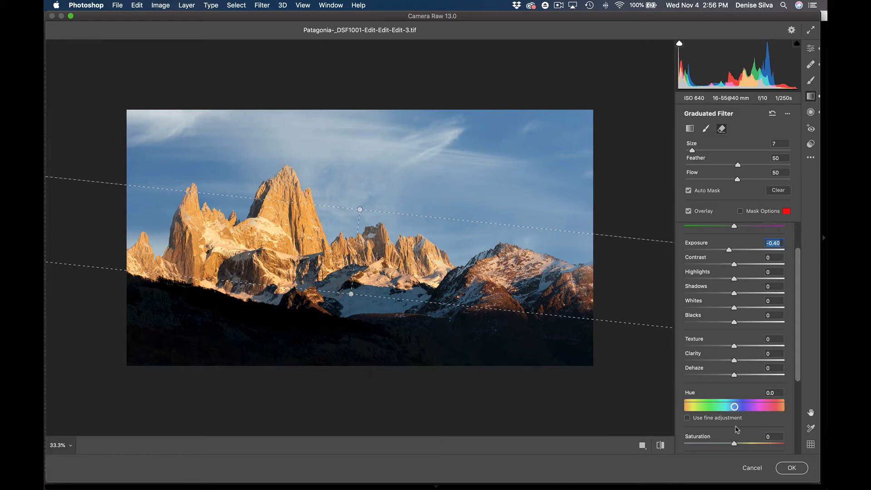
left_click(789, 467)
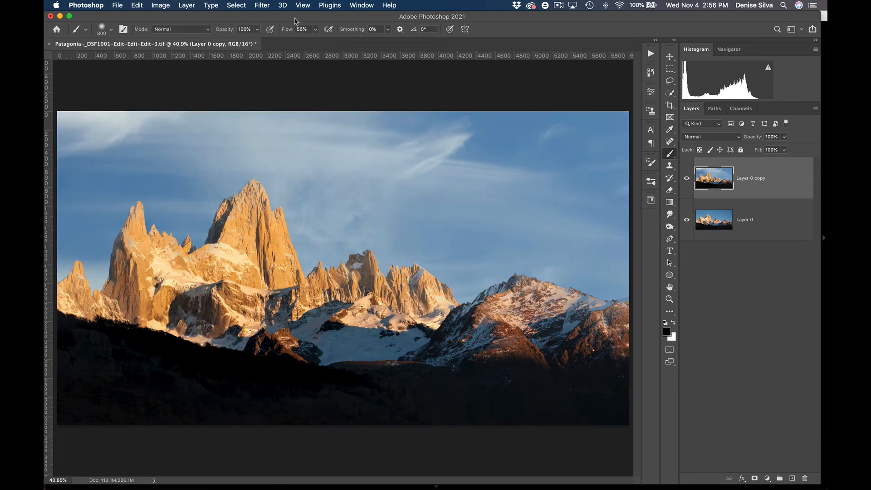
Step: Reopen Camera Raw and draw a graduated filter from the dark foreground up to the snowy slopes, with edits reset and Shadows at +13
left_click(262, 5)
left_click(295, 78)
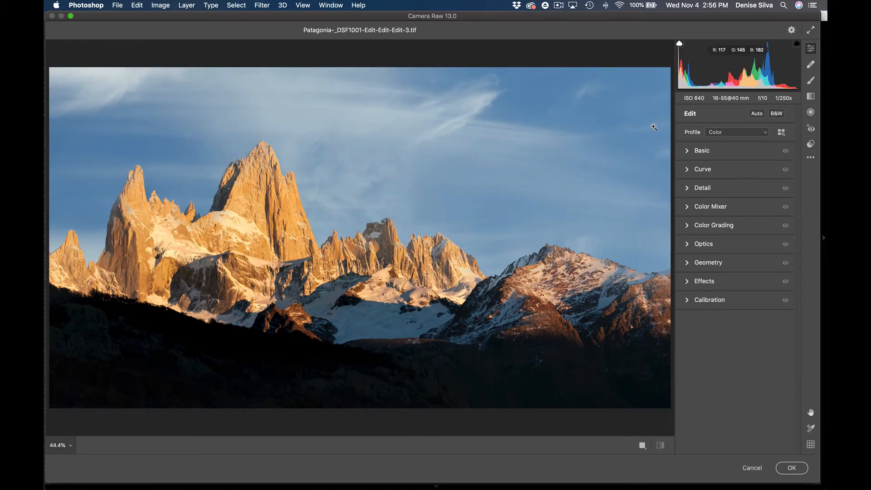
left_click(810, 96)
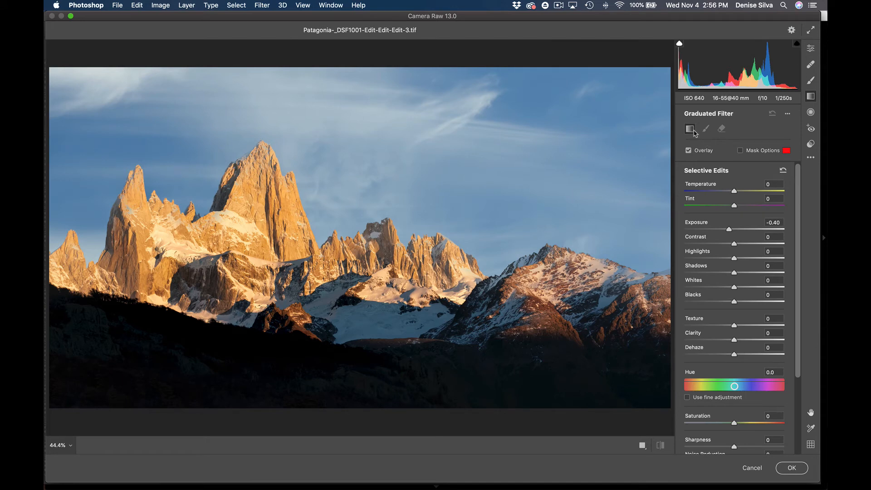
left_click(782, 171)
left_click_drag(734, 272, 741, 273)
left_click_drag(388, 351, 394, 281)
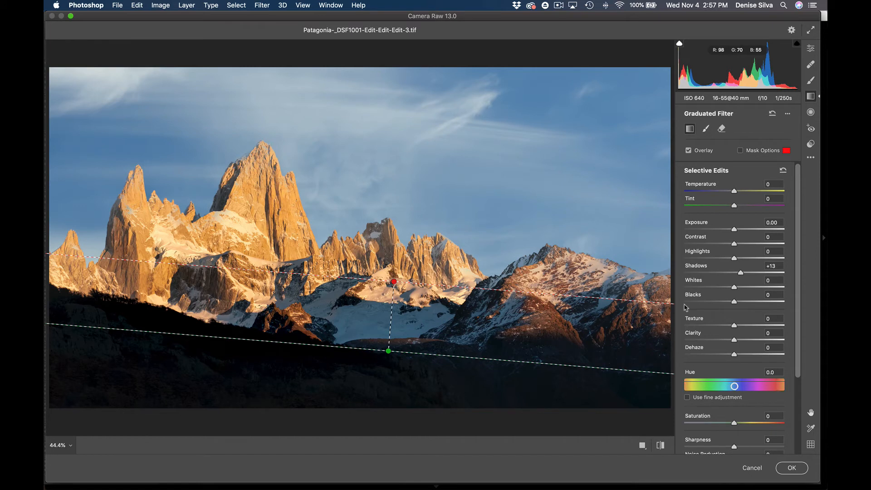
Step: Set the foreground filter's Exposure to +0.30, Shadows to +20, Texture to +3, Clarity to +8 and Dehaze to +8, and apply the edits
left_click_drag(734, 229, 738, 230)
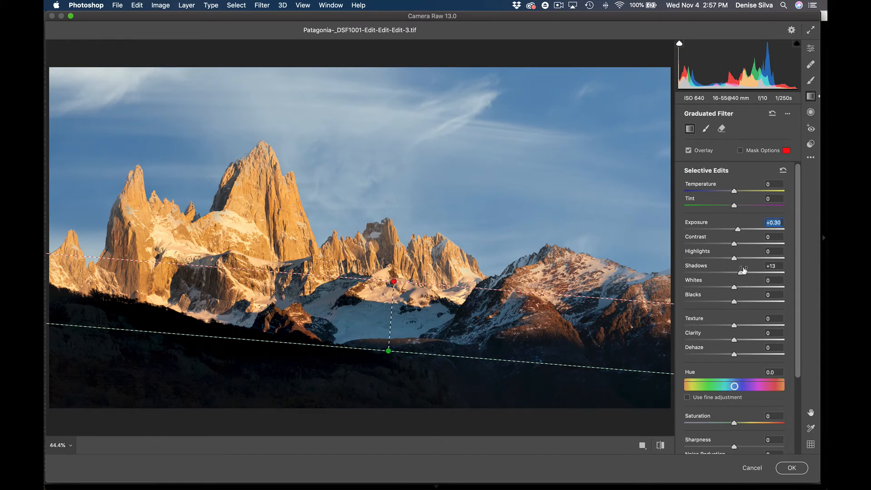
left_click_drag(742, 274, 746, 274)
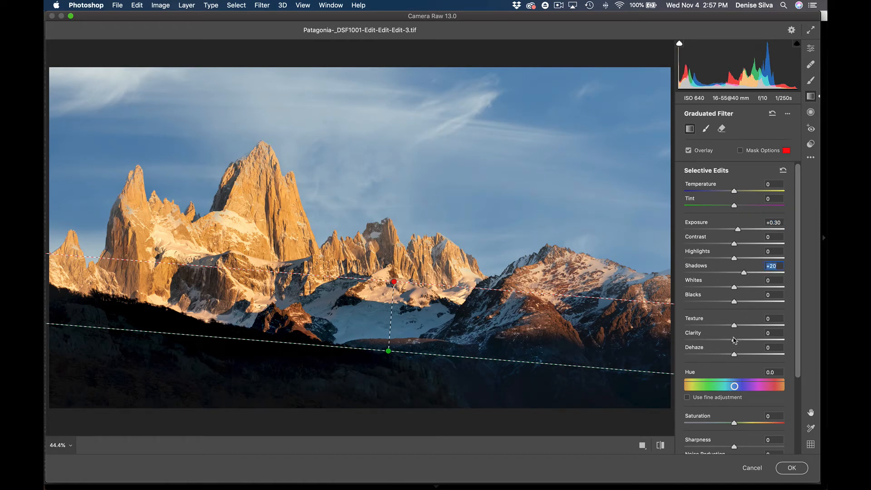
mouse_move(734, 340)
left_mouse_down()
mouse_move(736, 325)
mouse_move(736, 354)
left_mouse_up()
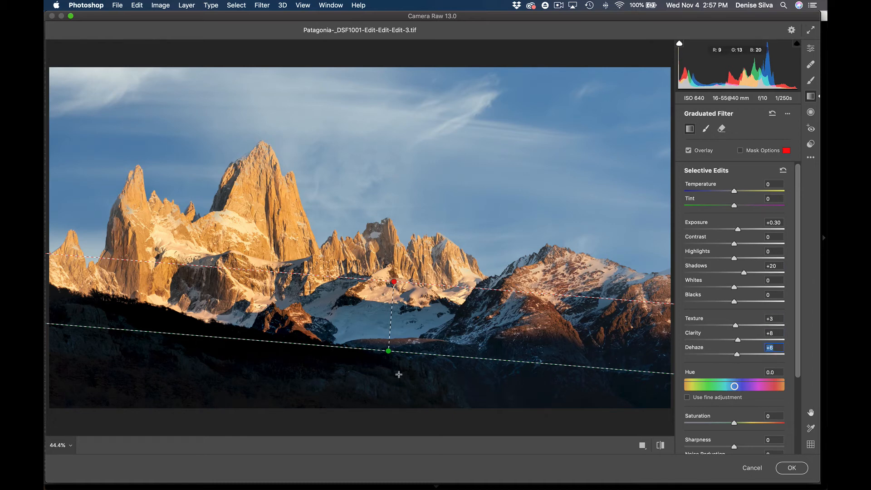
left_click(779, 472)
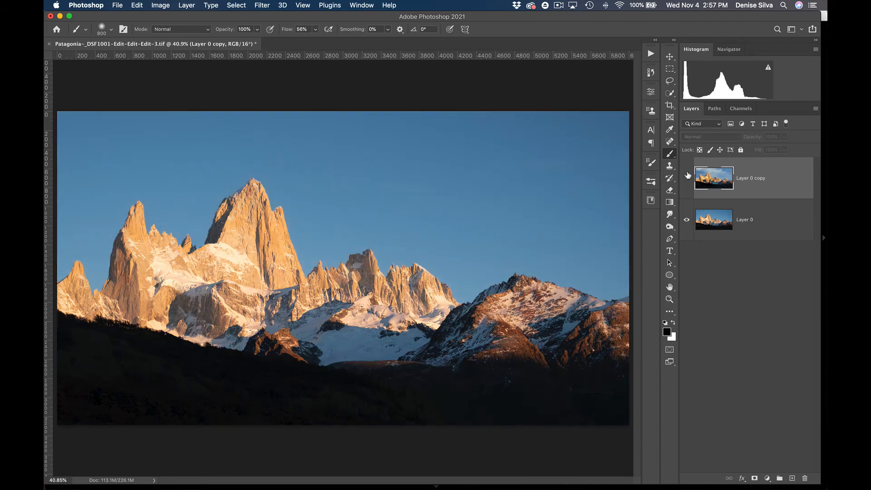
Step: Compare the photo with and without the edited layer and close the document without saving
left_click(686, 179)
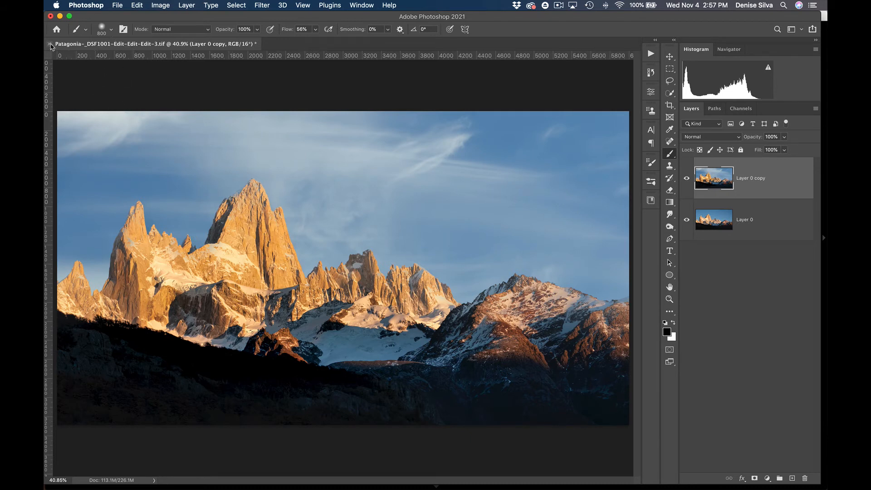
left_click(50, 44)
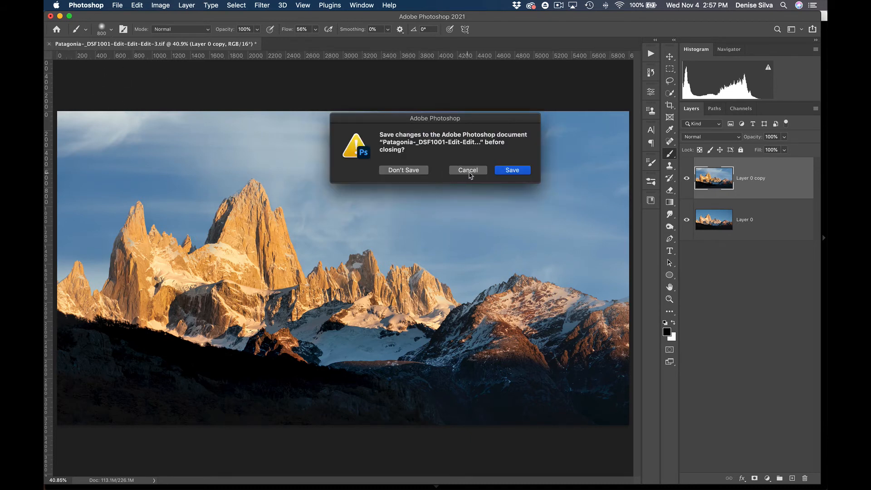
left_click(404, 170)
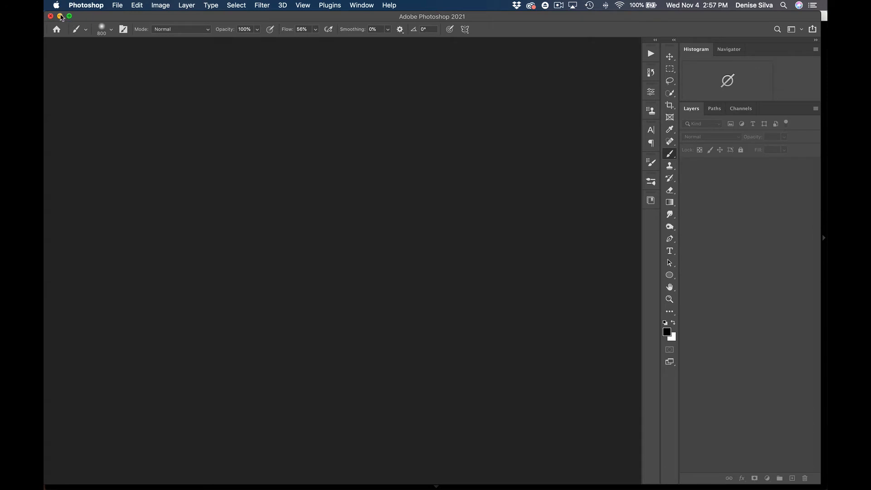
Step: Switch to Lightroom Classic, select the Glacier-_DSF9727.RAF lake photo and open it for editing in Adobe Photoshop 2021
left_click(60, 16)
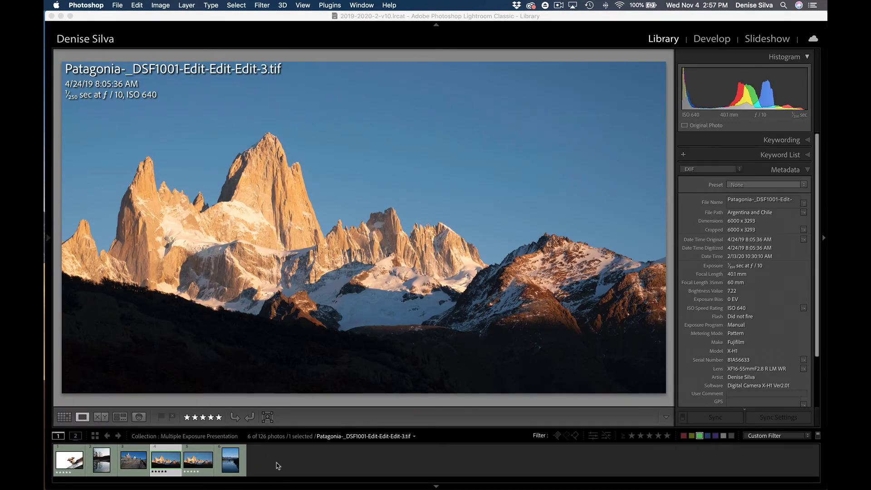
left_click(230, 460)
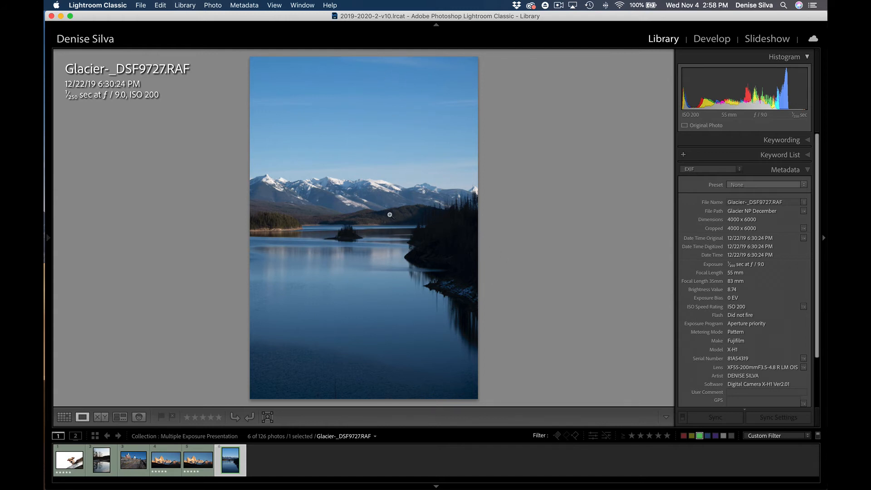
right_click(353, 245)
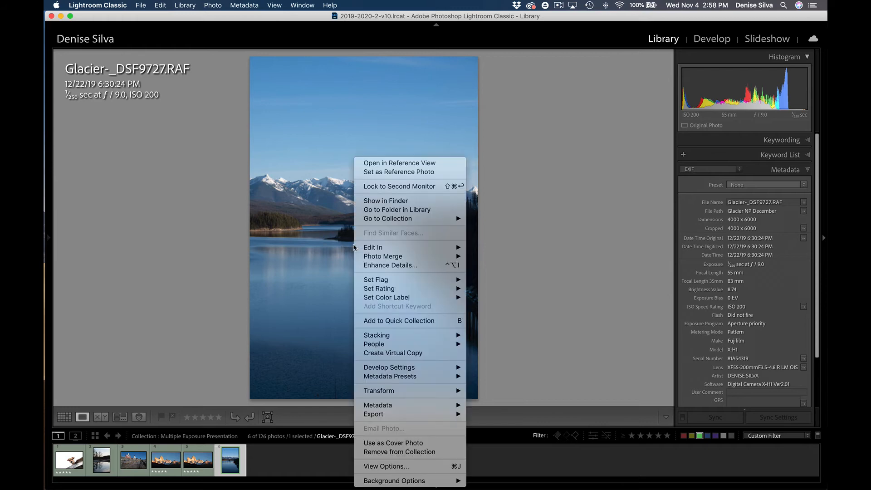
mouse_move(399, 248)
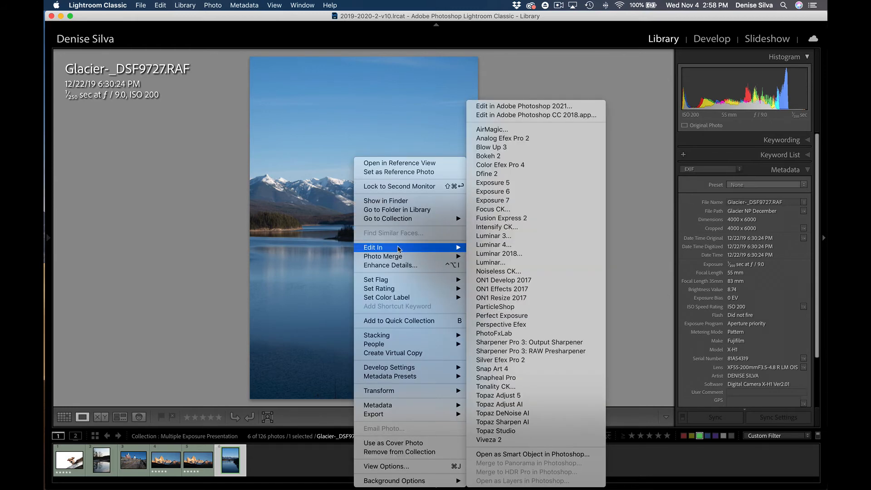
left_click(526, 106)
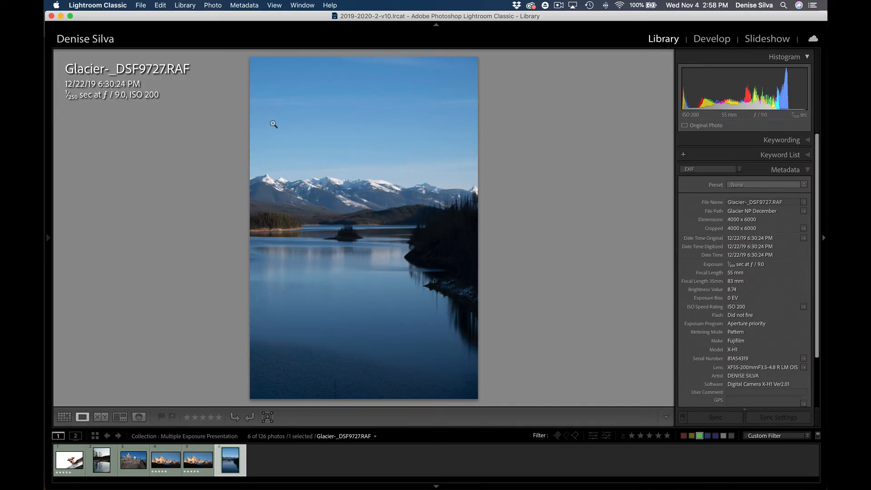
right_click(379, 173)
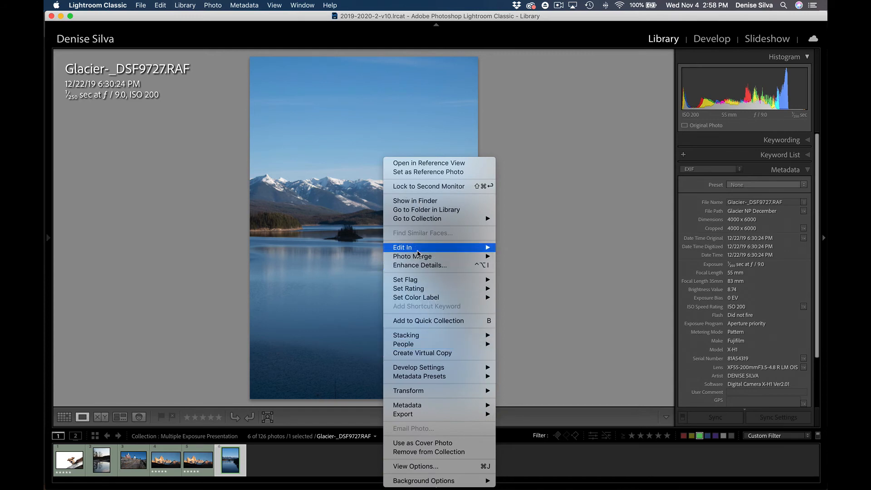
mouse_move(415, 250)
left_click(508, 109)
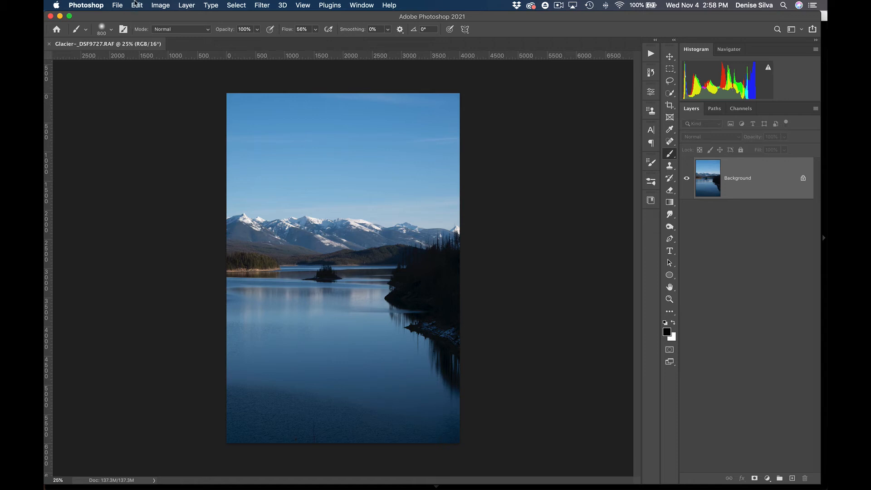
Step: Start Sky Replacement on the glacier lake photo
left_click(137, 5)
left_click(137, 5)
left_click(136, 5)
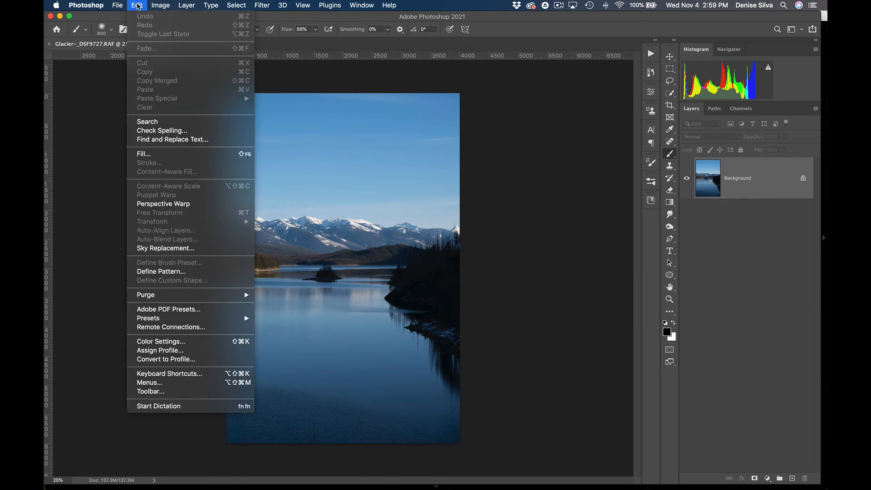
left_click(180, 253)
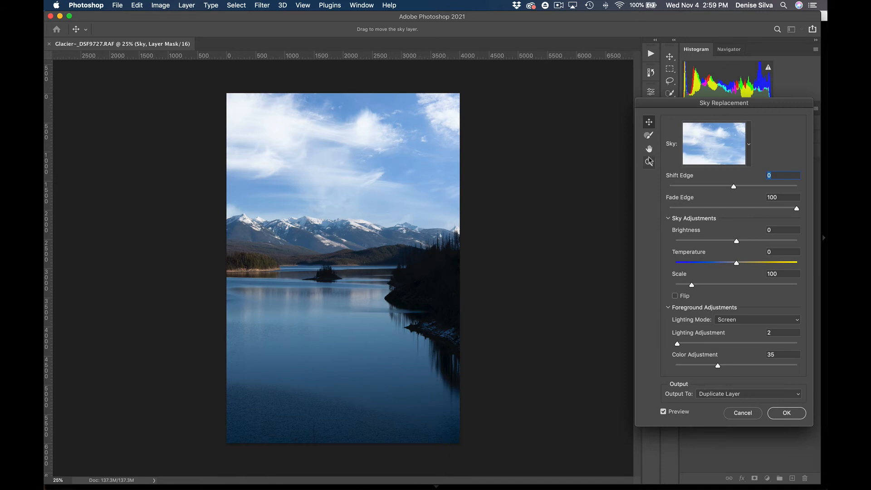
Step: Browse the sky presets, try the two with larger clouds and choose the blue sky with small scattered puffy clouds
left_click(749, 145)
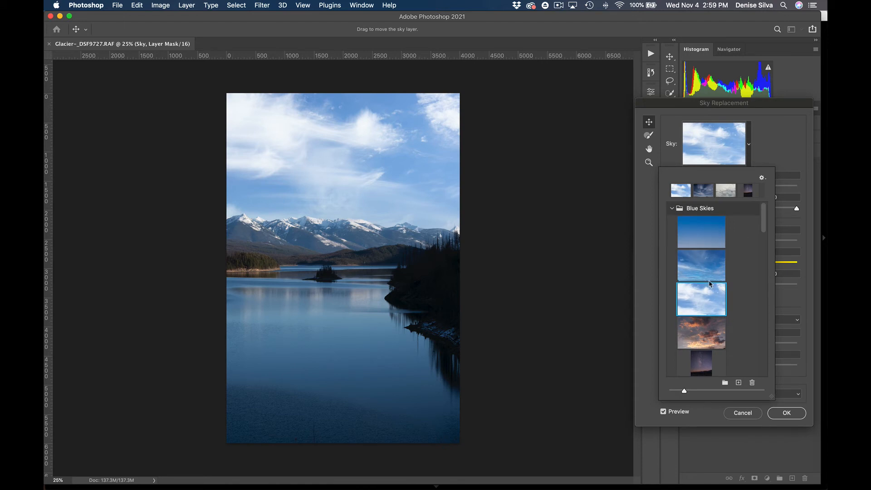
scroll(710, 285, "down", 5)
scroll(710, 285, "up", 5)
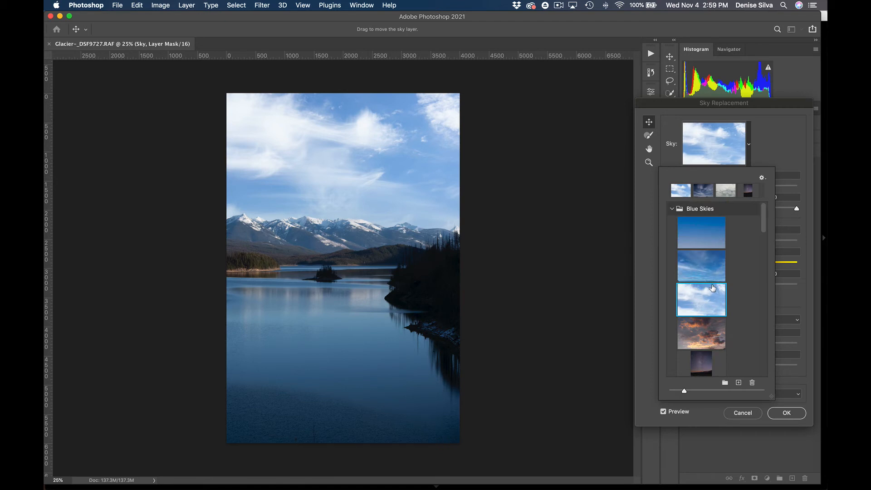
scroll(763, 235, "down", 5)
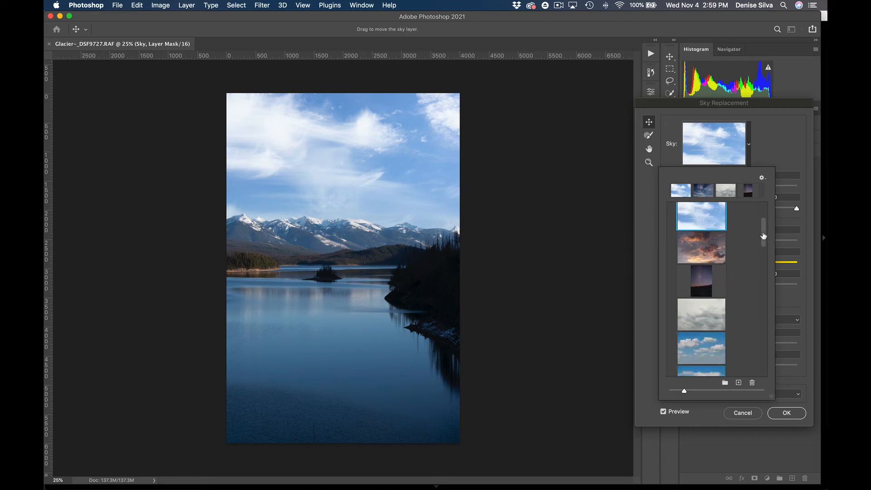
left_click_drag(763, 236, 765, 254)
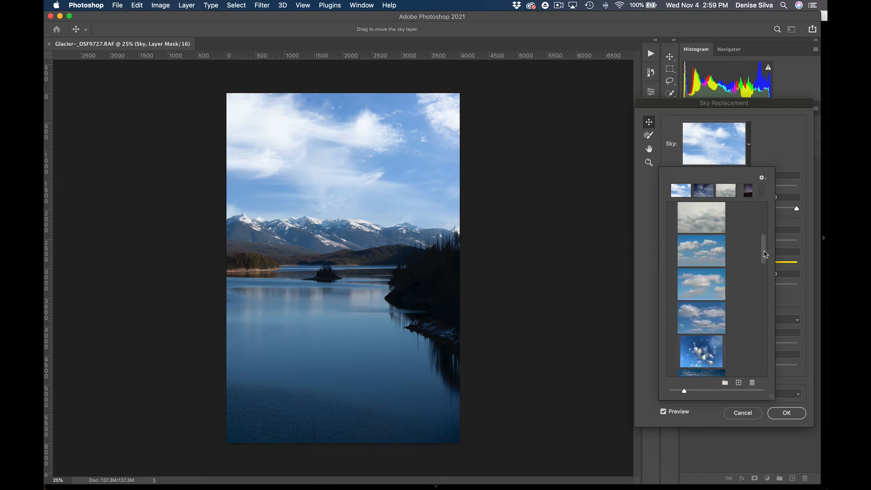
scroll(764, 254, "down", 2)
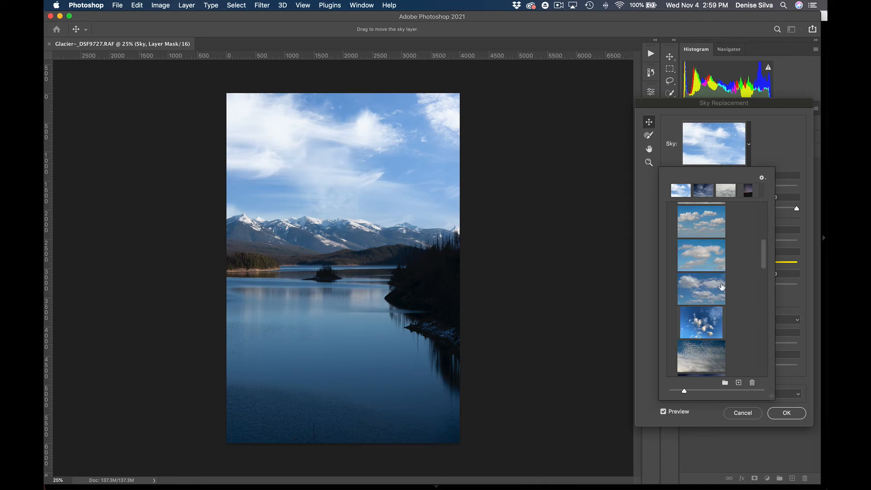
left_click(722, 287)
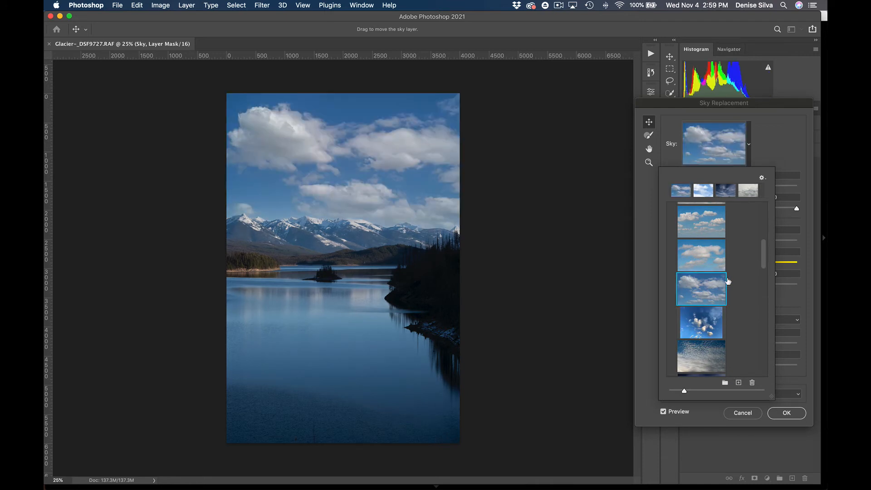
left_click(709, 262)
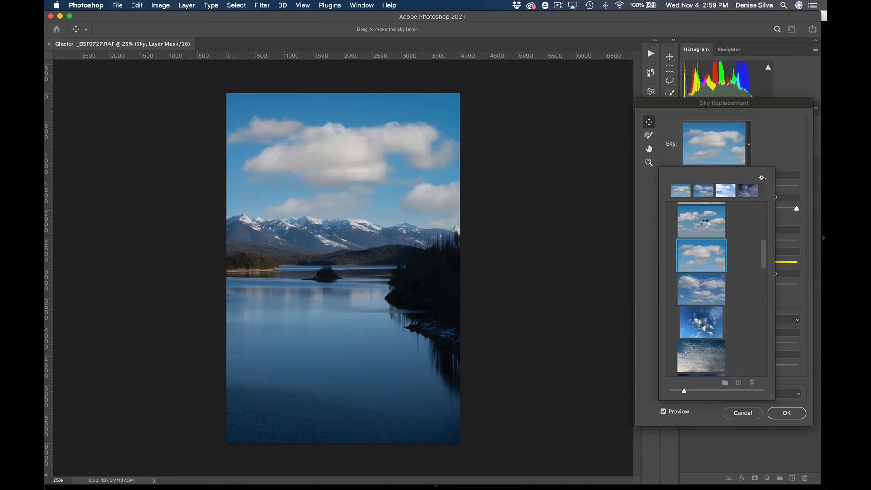
left_click(706, 226)
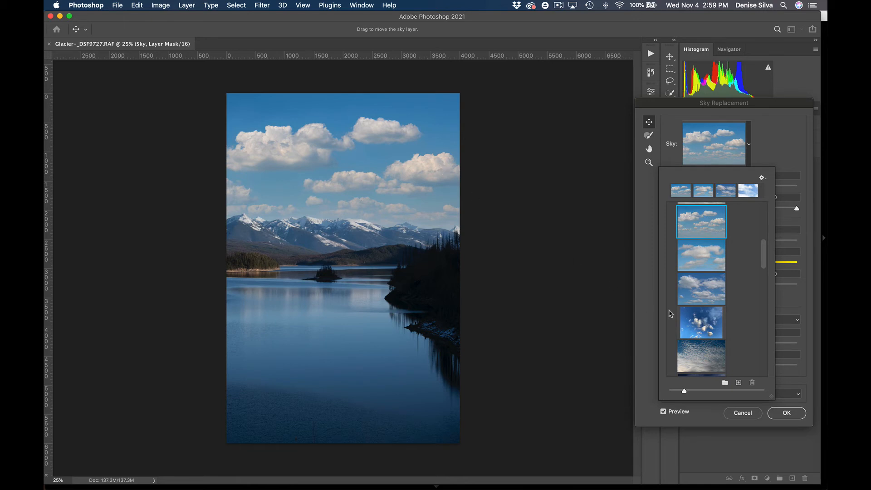
Step: Compare the new sky flipped and unflipped, and apply it unflipped to a duplicate layer
left_click(771, 116)
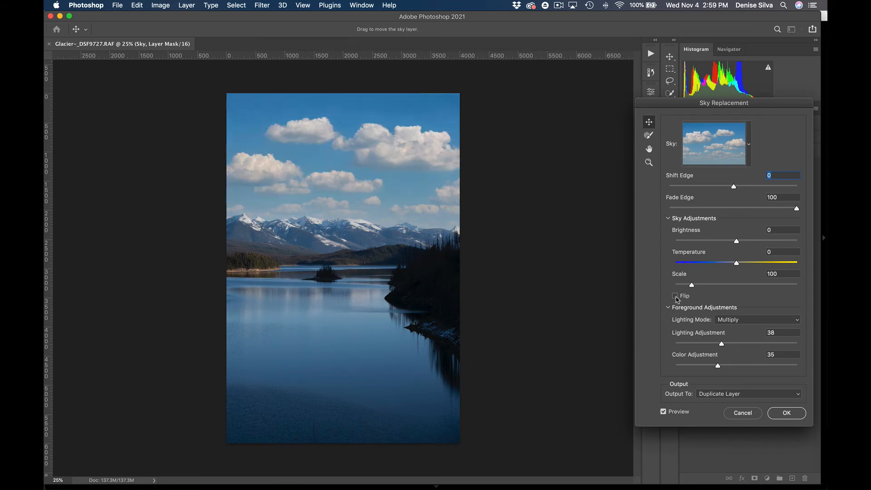
left_click(675, 296)
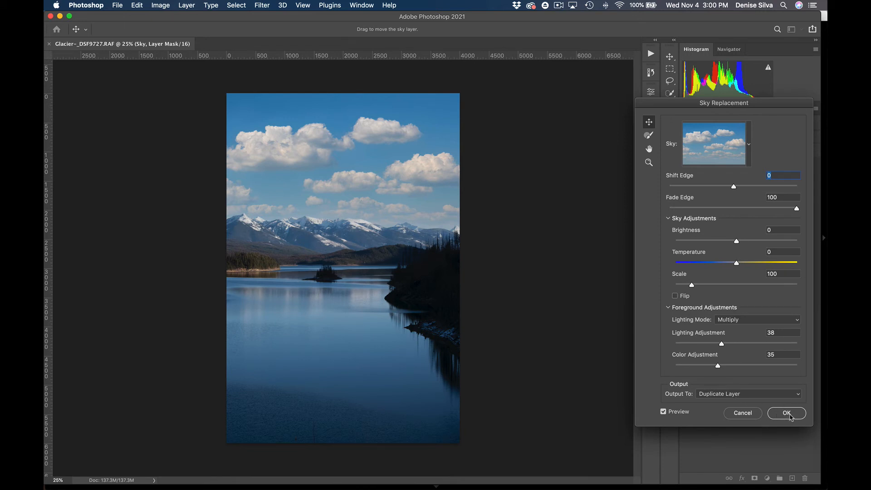
left_click(789, 417)
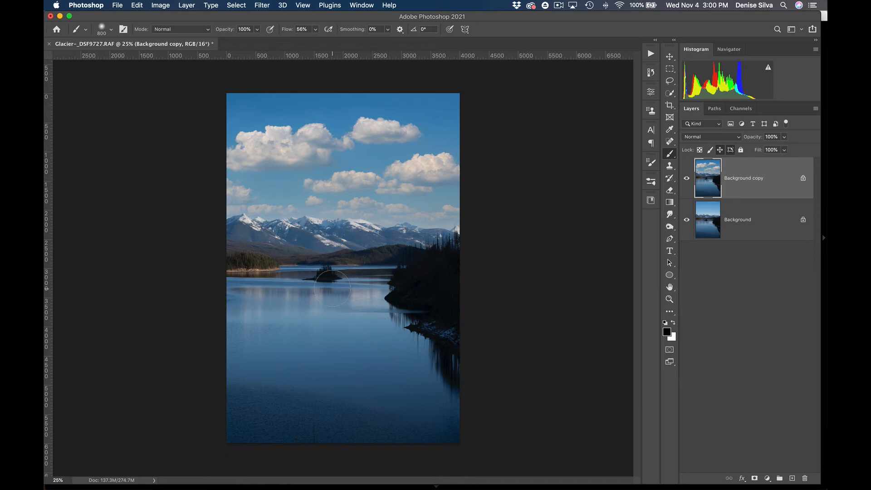
Step: Delete the Background copy layer and open the glacier lake photo in the Luminar 4 plug-in
right_click(751, 171)
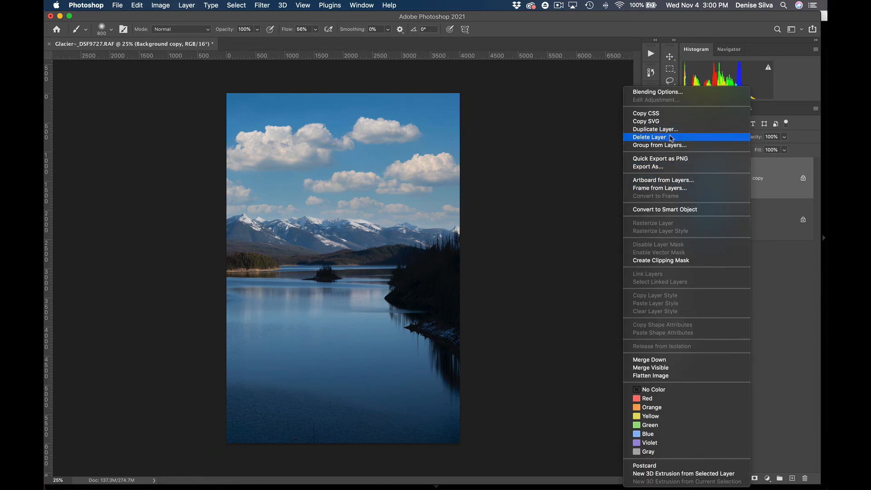
left_click(671, 138)
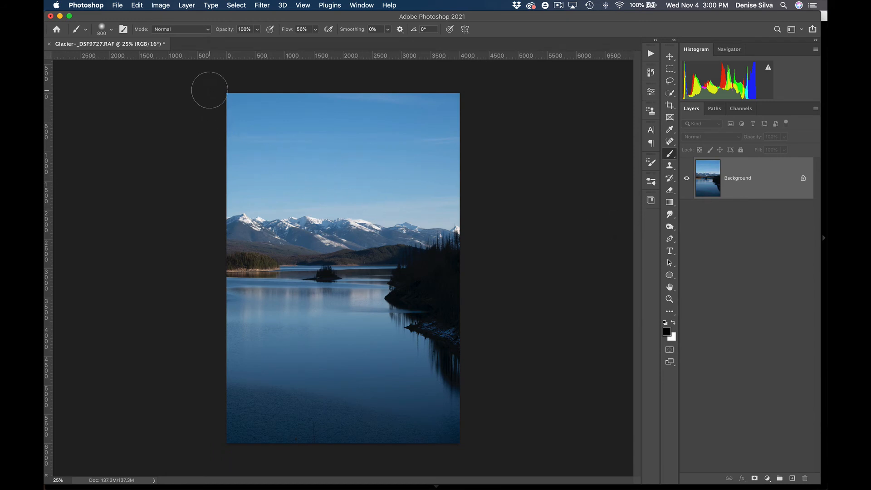
left_click(256, 6)
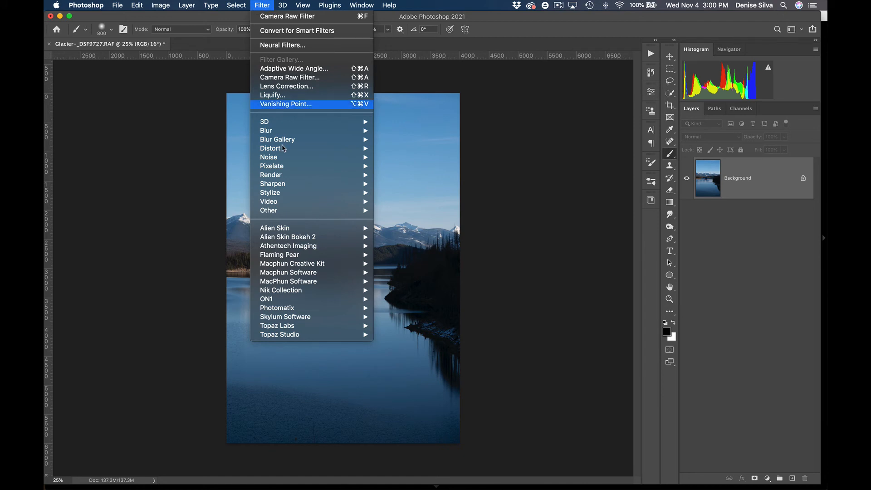
mouse_move(294, 318)
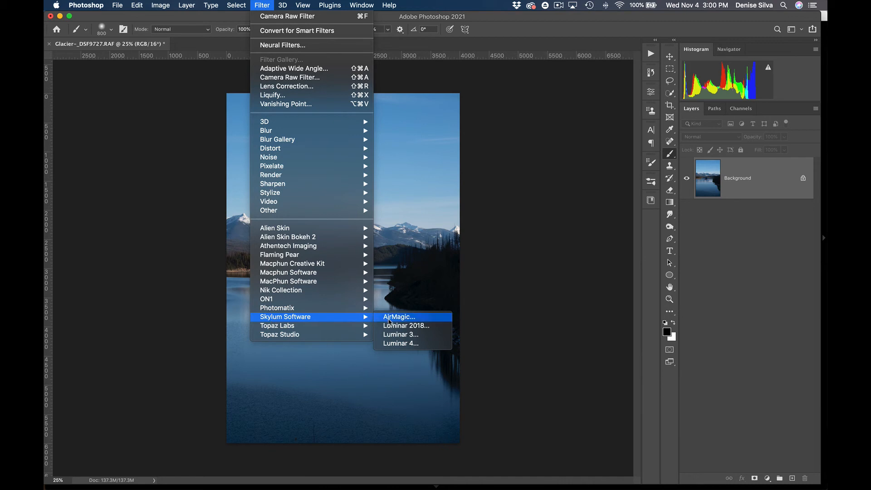
left_click(394, 346)
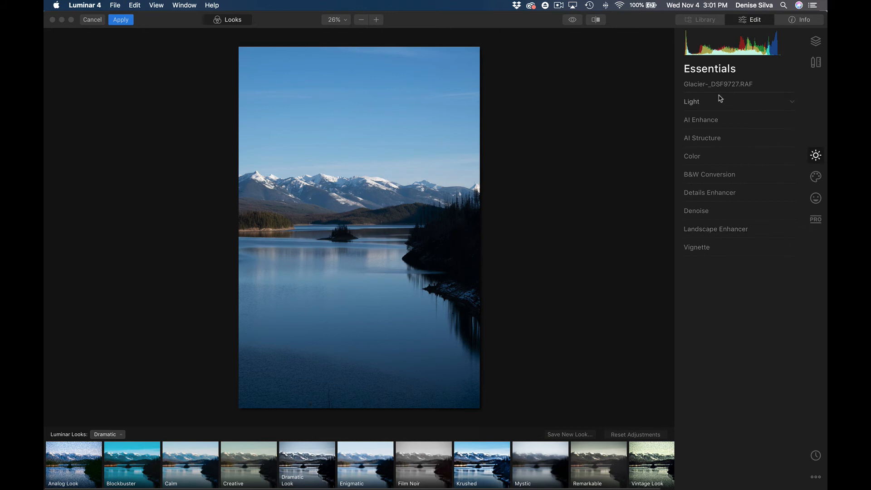
Step: Apply AI Sky Replacement to the lake photo using the custom sky image _DSC9711-Edit.jpg
left_click(817, 178)
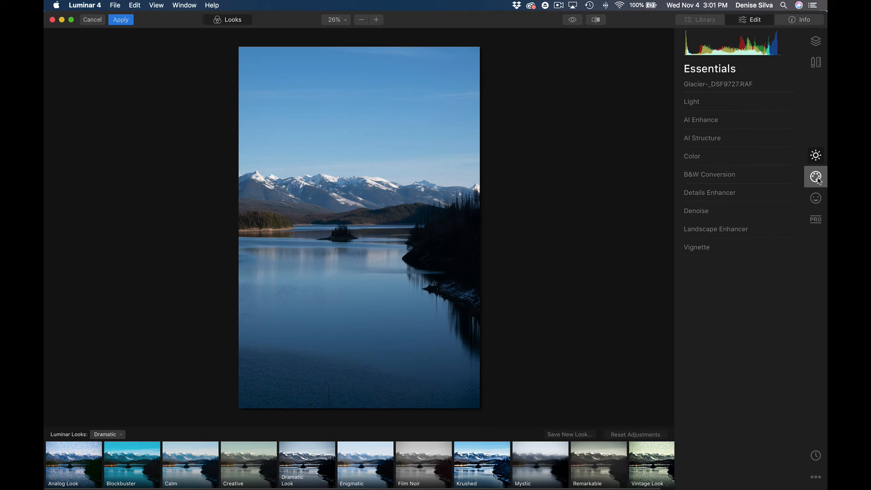
left_click(817, 179)
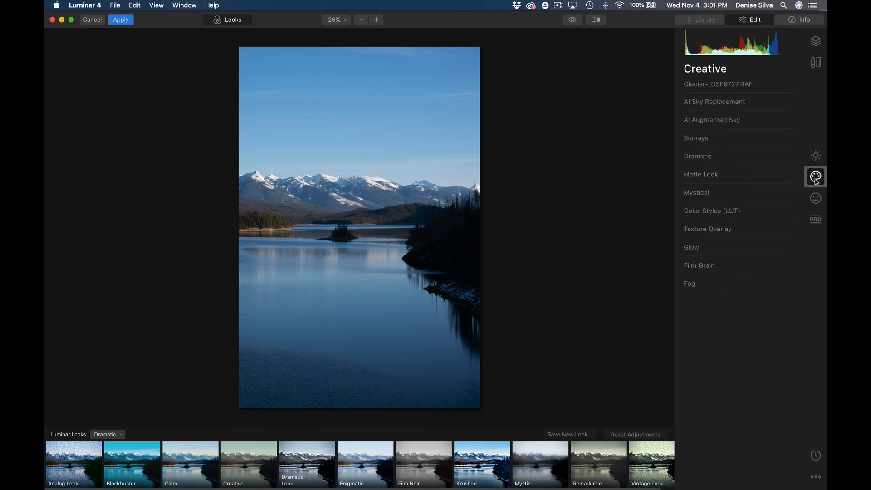
left_click(728, 104)
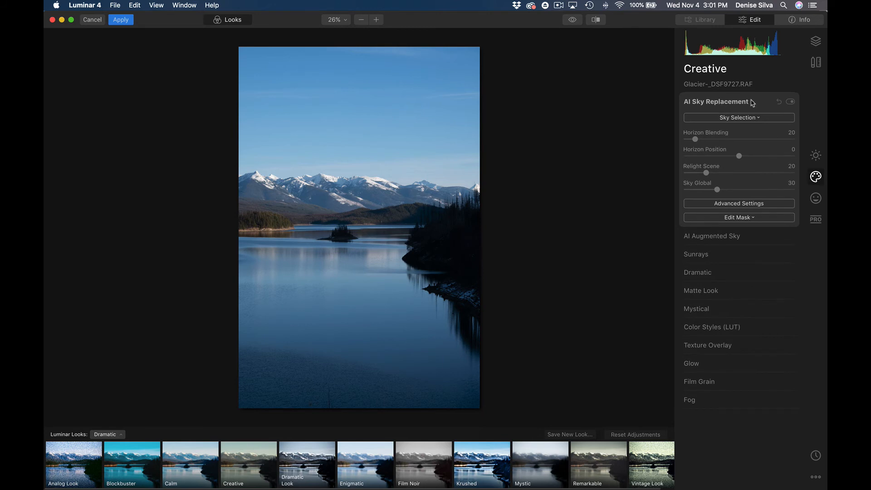
left_click(750, 119)
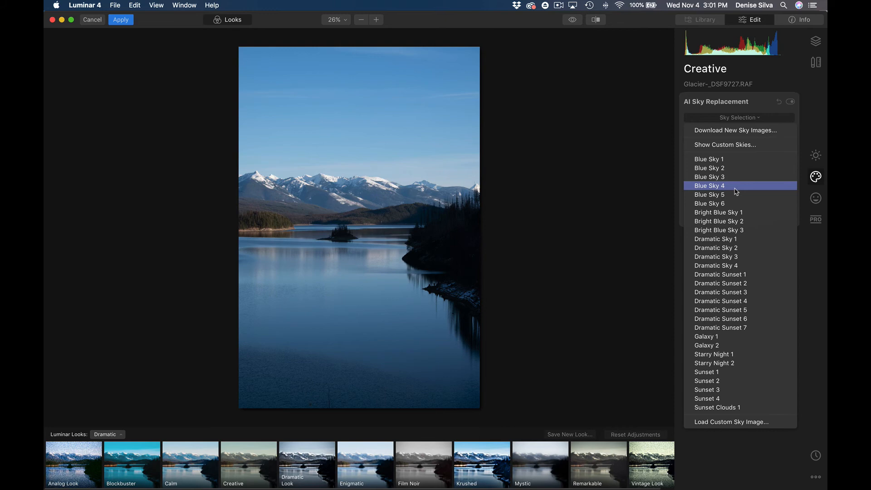
left_click(762, 422)
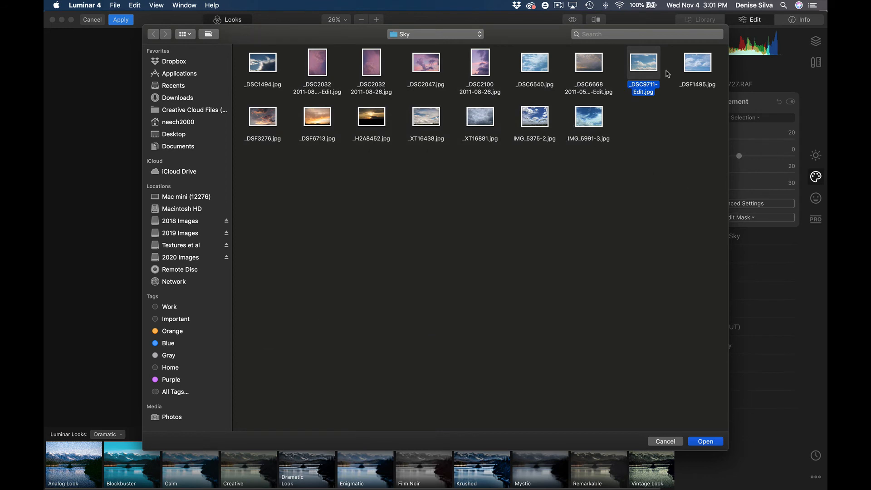
left_click(720, 444)
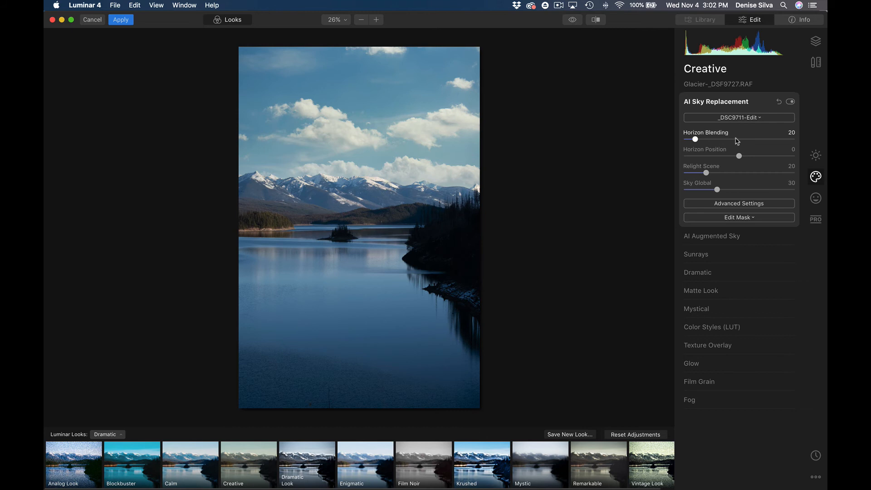
Step: Try different heights for the new sky, then set Horizon Position to 1 and Relight Scene to 23
mouse_move(739, 156)
left_mouse_down()
mouse_move(724, 156)
mouse_move(742, 156)
left_mouse_up()
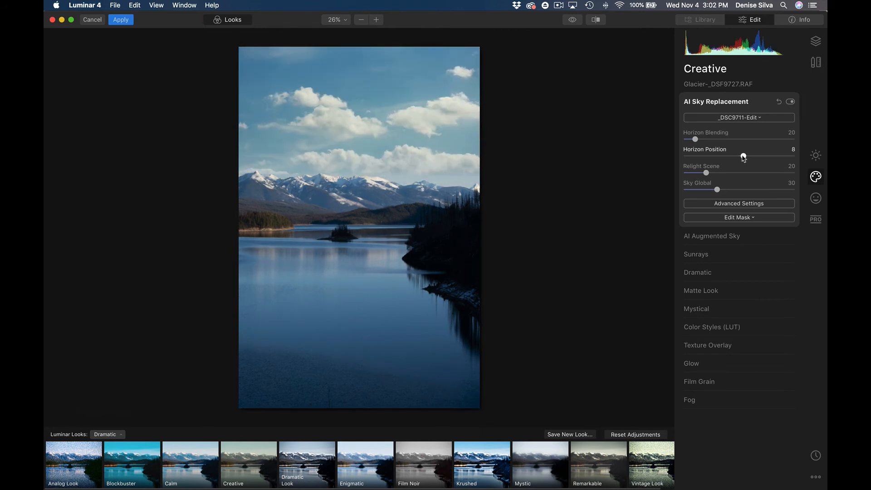
mouse_move(742, 156)
left_mouse_down()
mouse_move(733, 157)
mouse_move(730, 173)
mouse_move(710, 173)
mouse_move(737, 156)
left_mouse_up()
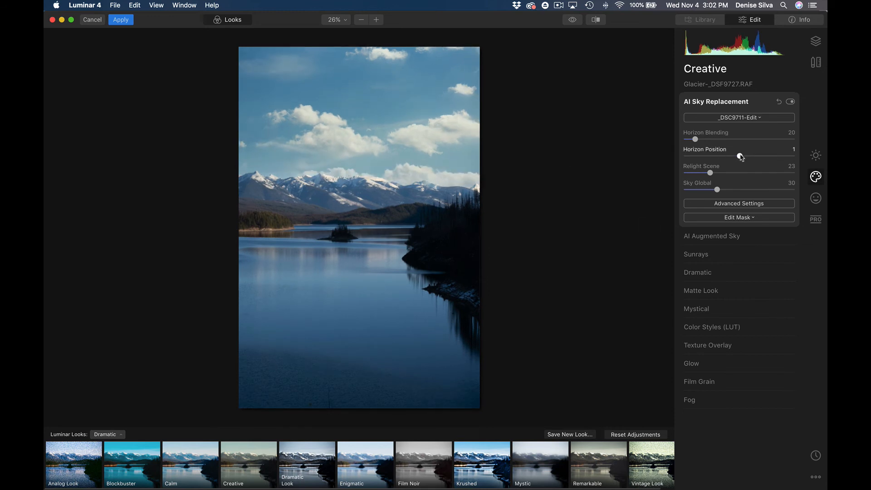
left_click_drag(737, 156, 739, 156)
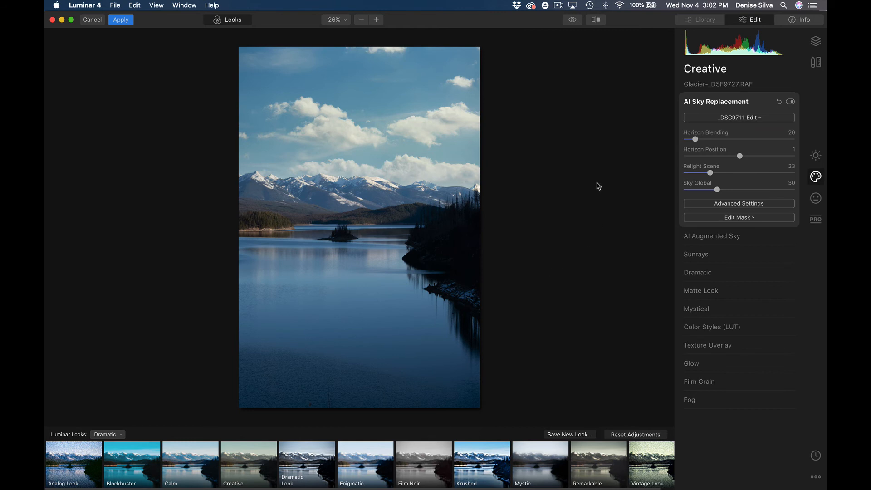
Step: Add the sky image _DSC9711-Edit.jpg as a new image layer above the lake photo
left_click(815, 43)
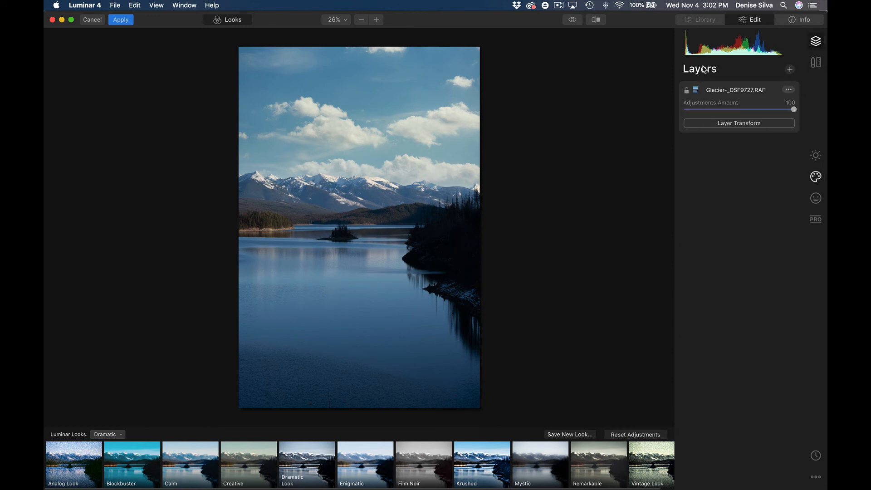
left_click(789, 70)
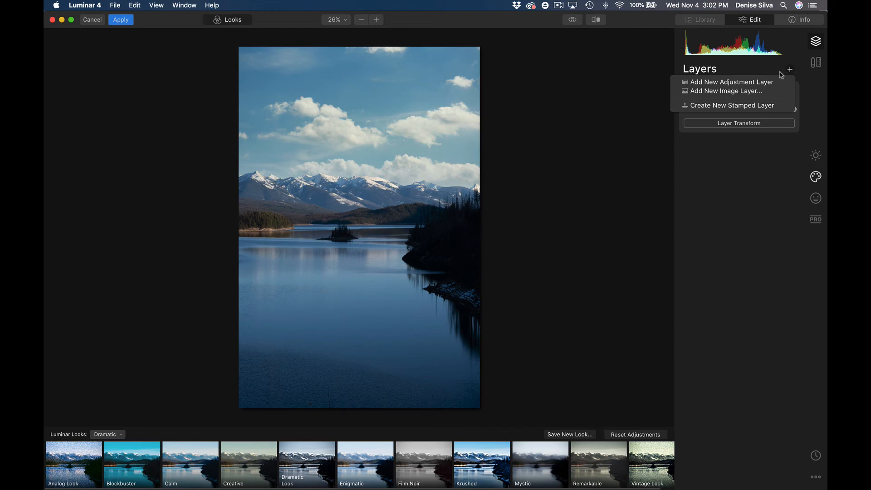
left_click(739, 92)
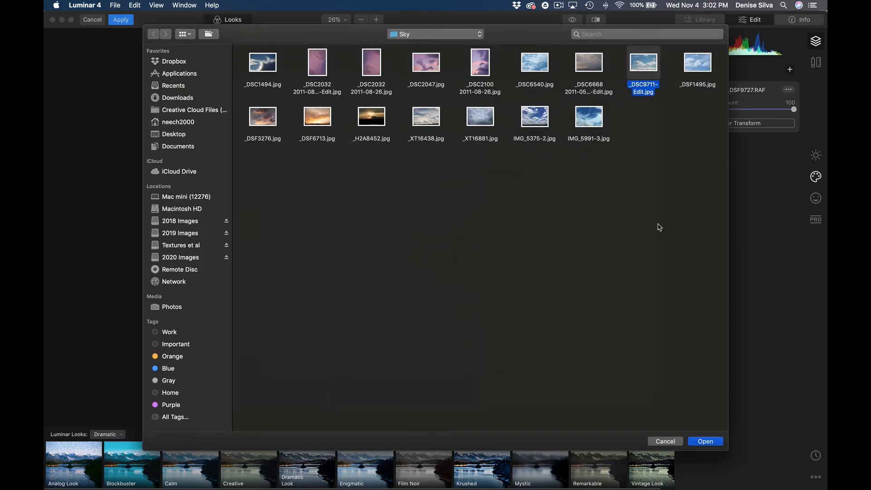
left_click(717, 442)
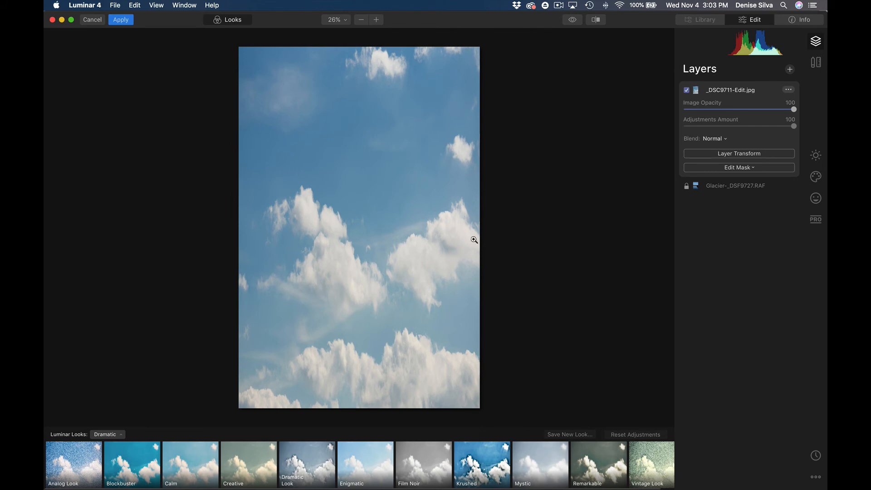
Step: Transform the sky image layer to a height of 3117 so it covers only the lower part of the photo
left_click(732, 154)
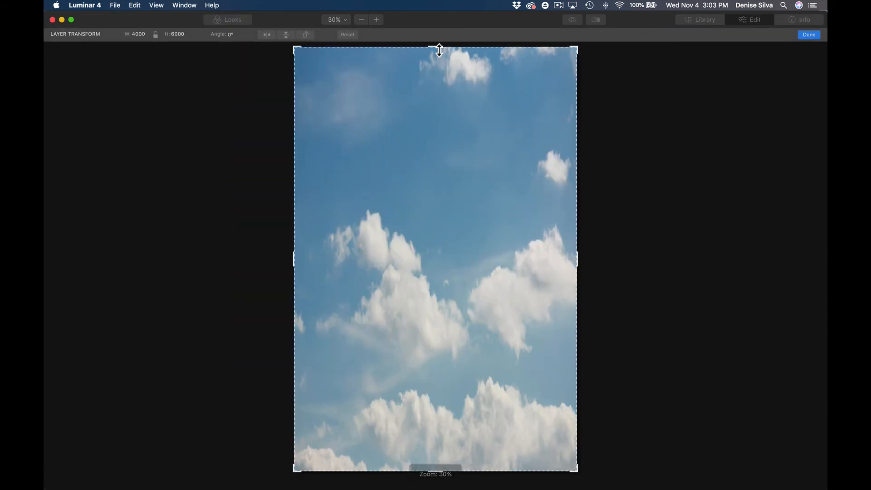
left_click_drag(439, 47, 454, 252)
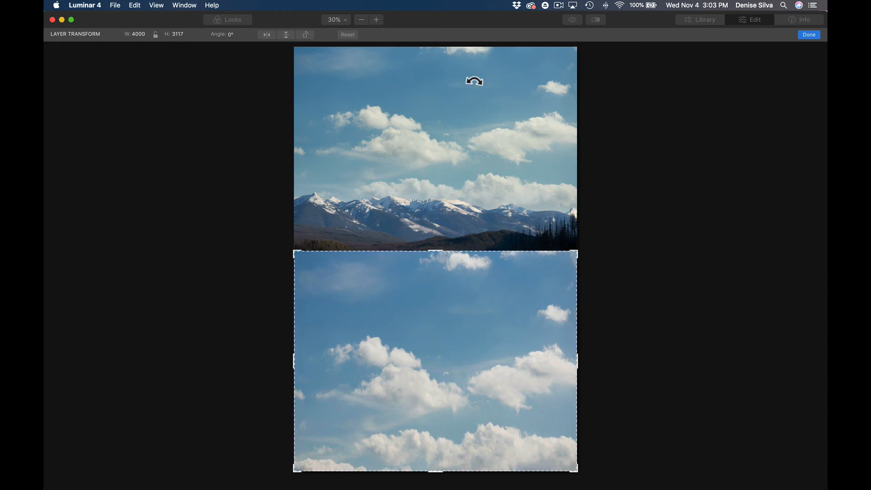
left_click_drag(484, 322, 461, 324)
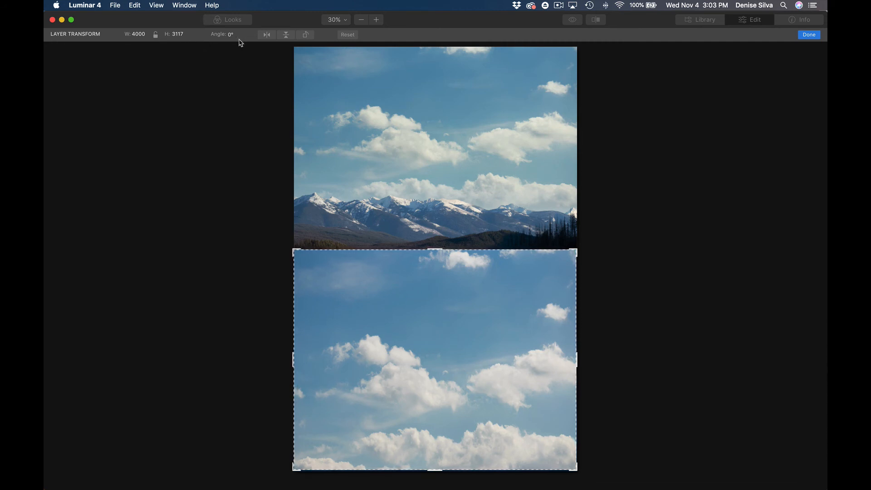
Step: Flip the sky layer vertically and place it over the lake with its upper edge at the small island's waterline
left_click(287, 36)
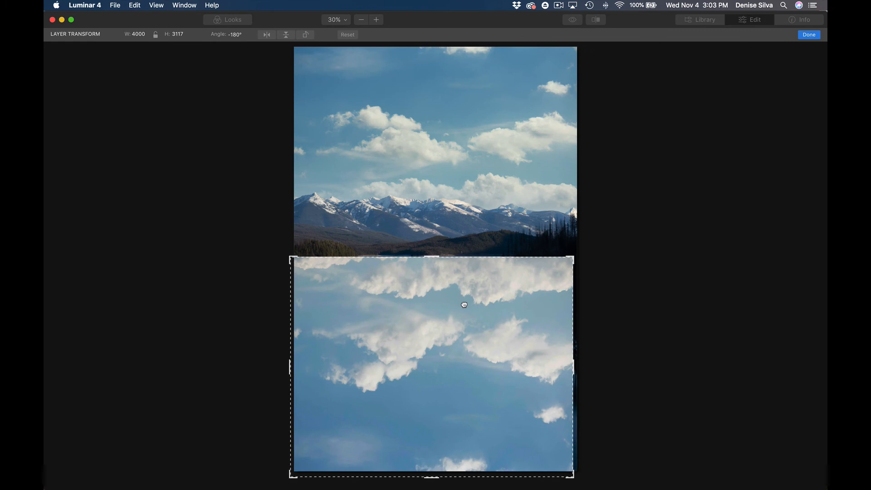
left_click_drag(470, 349, 477, 329)
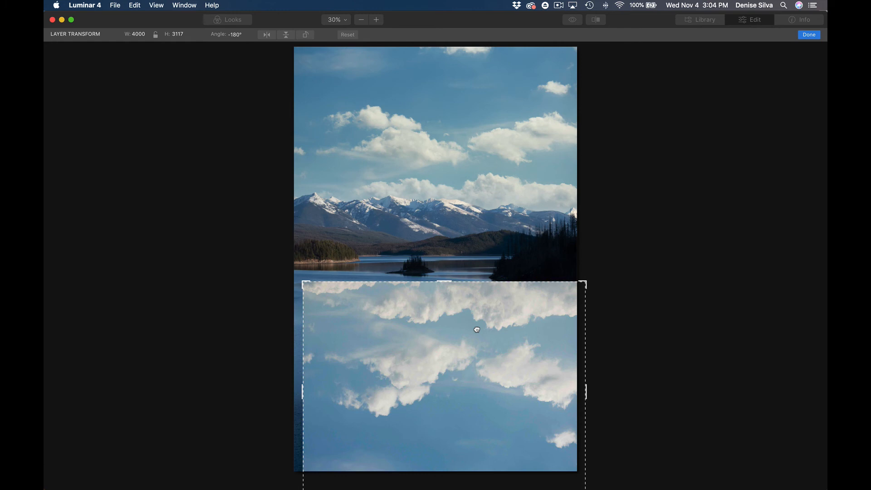
left_click_drag(477, 329, 469, 367)
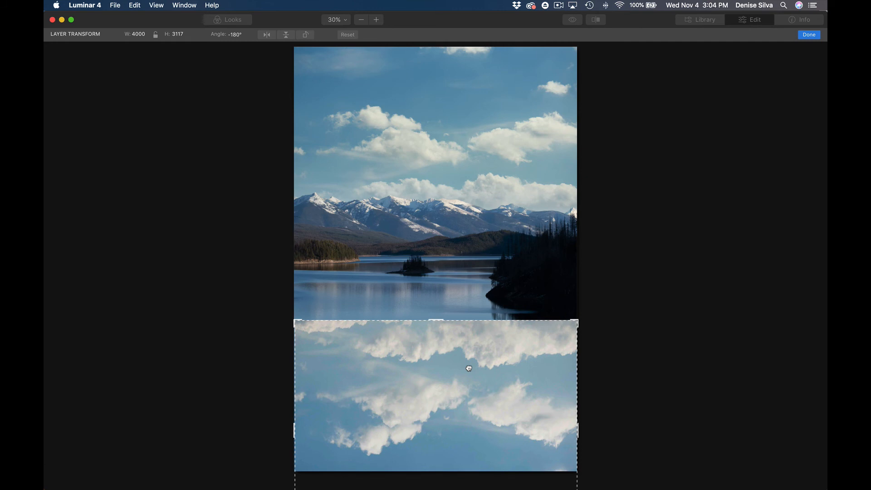
left_click_drag(469, 368, 469, 319)
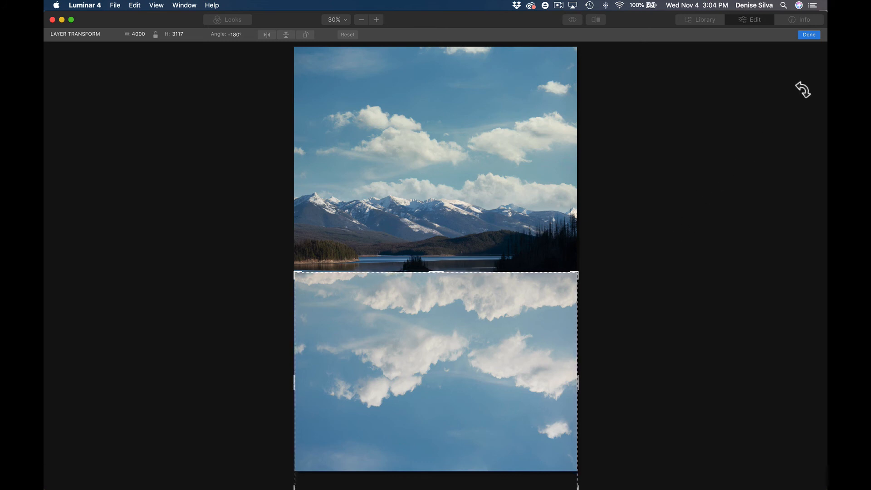
left_click(809, 34)
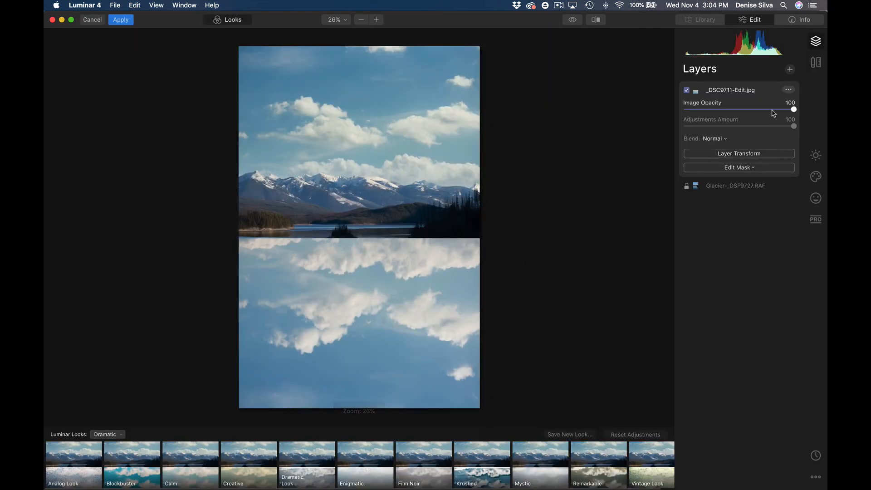
Step: Lower the sky layer's image opacity to 59 and nudge the layer slightly to align it with the photo's edges
left_click_drag(793, 110, 749, 109)
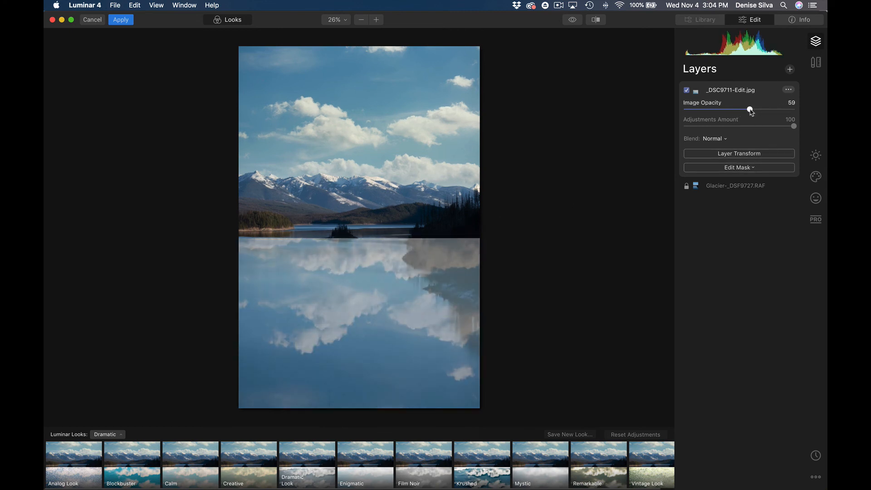
left_click(733, 155)
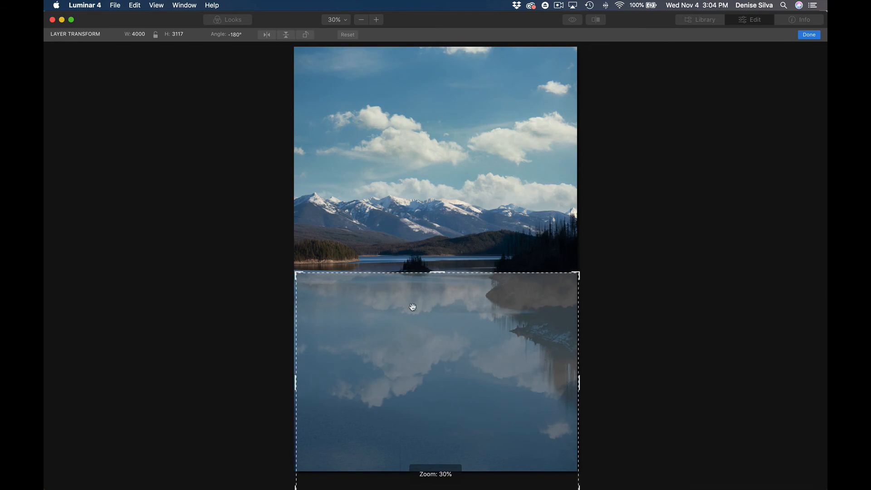
mouse_move(412, 307)
left_mouse_down()
mouse_move(412, 317)
mouse_move(411, 306)
left_mouse_up()
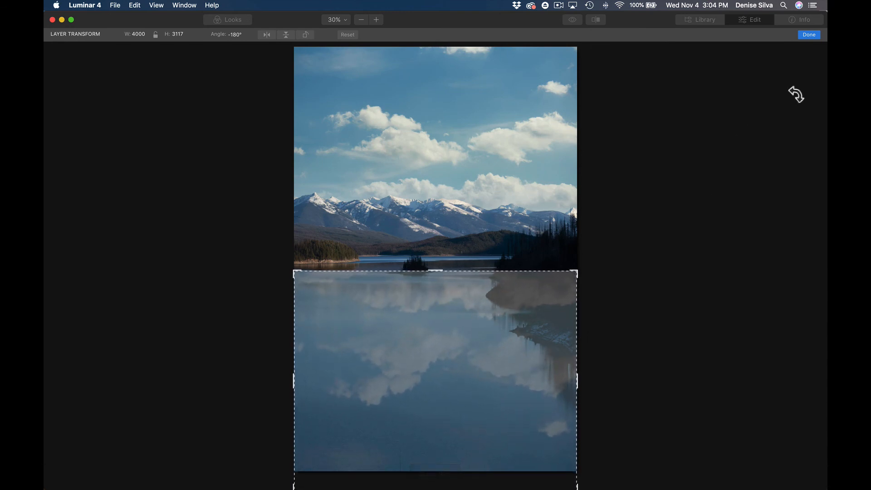
left_click(809, 35)
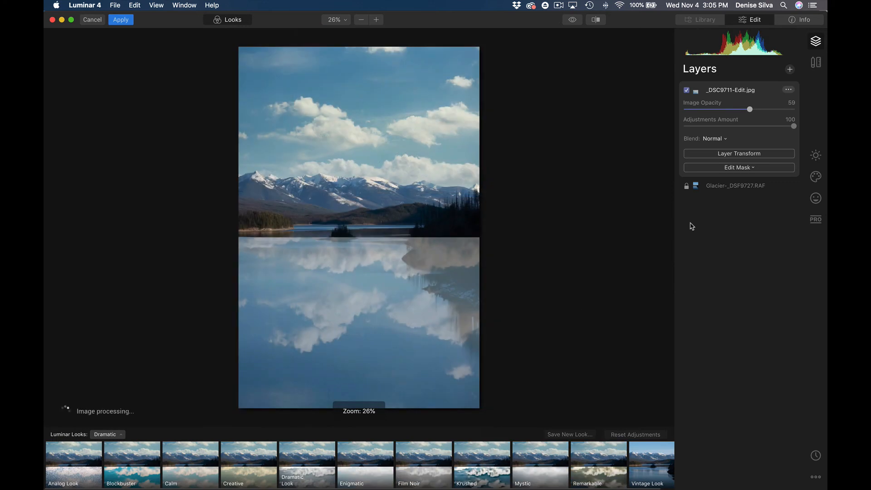
Step: Set the flipped sky layer's image opacity back to 100 and its blend mode to Soft Light
left_click_drag(749, 109, 793, 109)
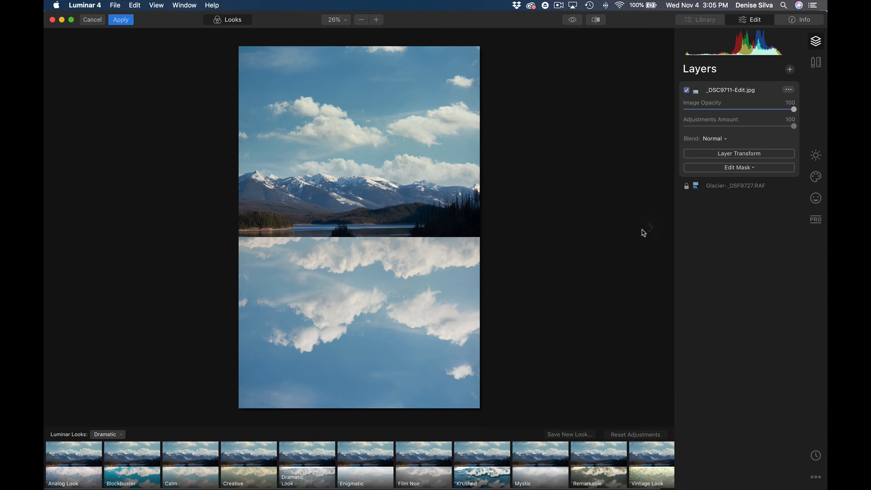
left_click(712, 139)
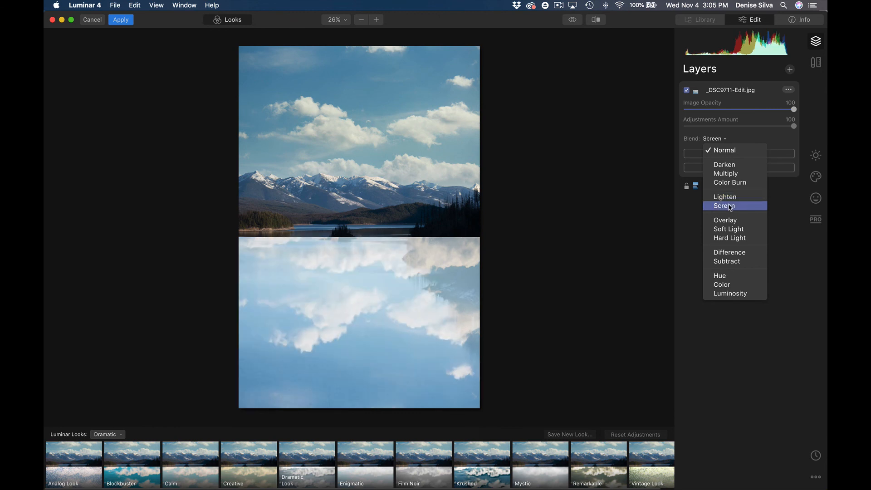
left_click(733, 229)
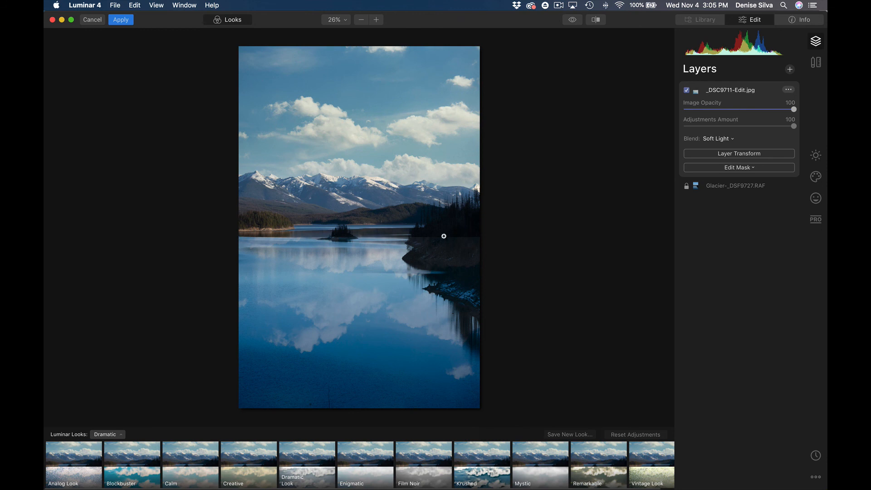
Step: Erase the flipped sky layer from the lake and dark wooded shore using a mask brush at 100% opacity
left_click(730, 168)
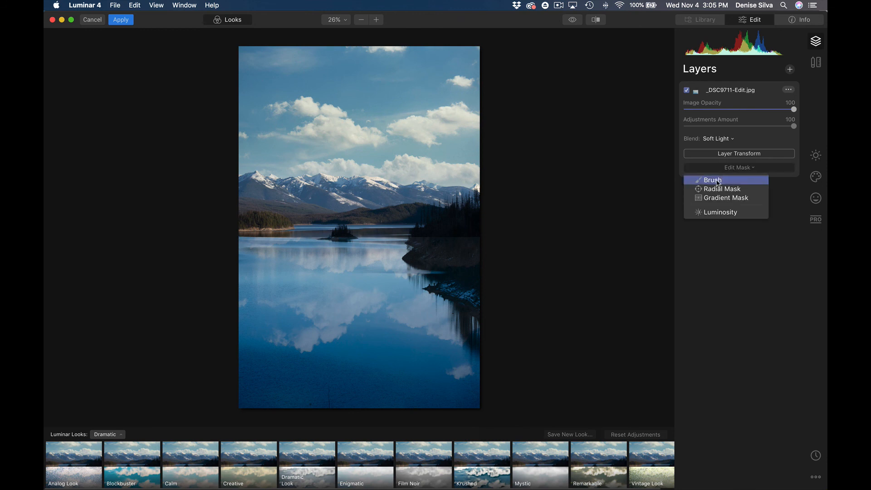
left_click(717, 181)
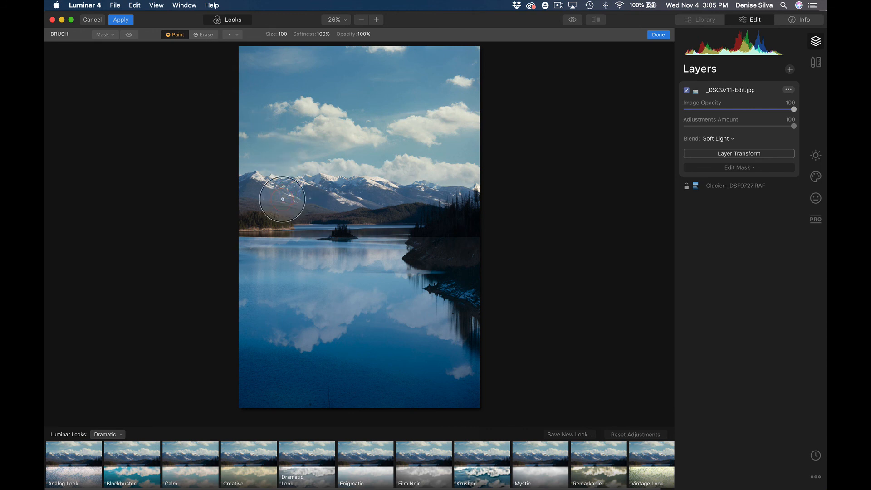
left_click(206, 35)
mouse_move(477, 250)
left_mouse_down()
mouse_move(327, 242)
mouse_move(451, 272)
mouse_move(368, 319)
mouse_move(499, 381)
mouse_move(282, 366)
mouse_move(428, 213)
mouse_move(307, 295)
mouse_move(473, 393)
left_mouse_up()
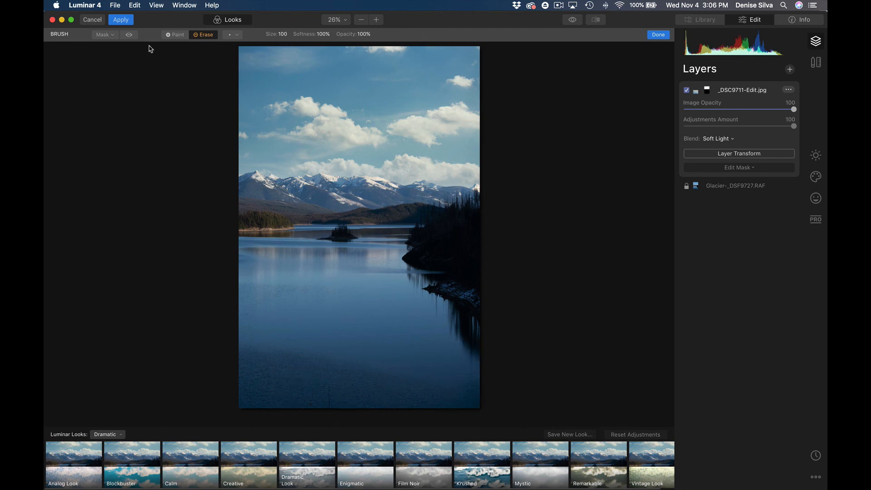
Step: Paint the cloud reflection back over the lake in the layer mask with the brush opacity set to 75%
left_click(175, 35)
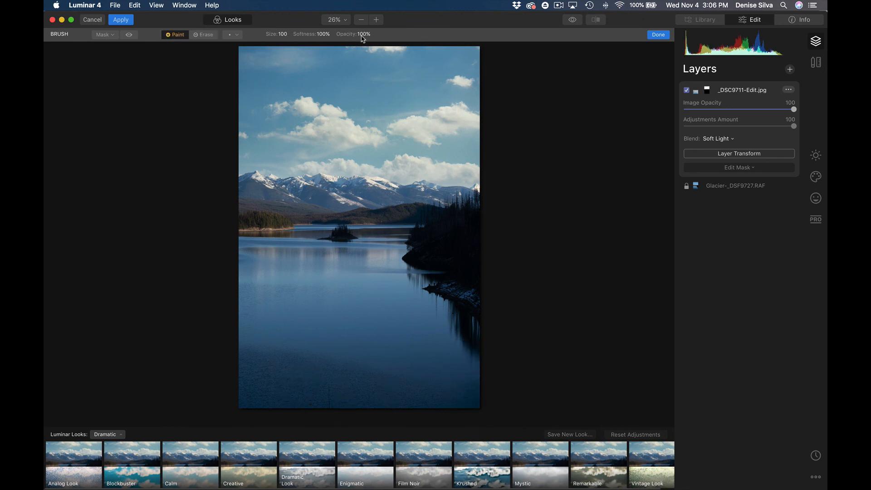
left_click_drag(356, 35, 325, 36)
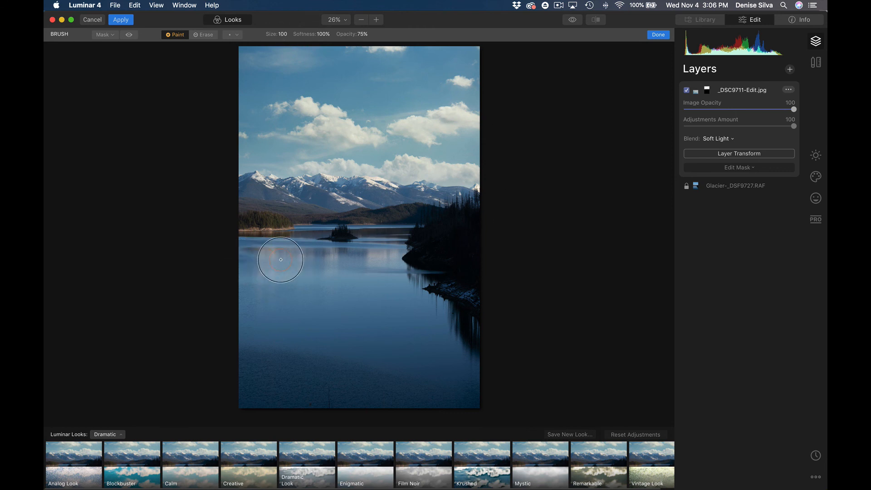
mouse_move(411, 261)
left_mouse_down()
mouse_move(463, 272)
mouse_move(460, 293)
mouse_move(453, 284)
left_mouse_up()
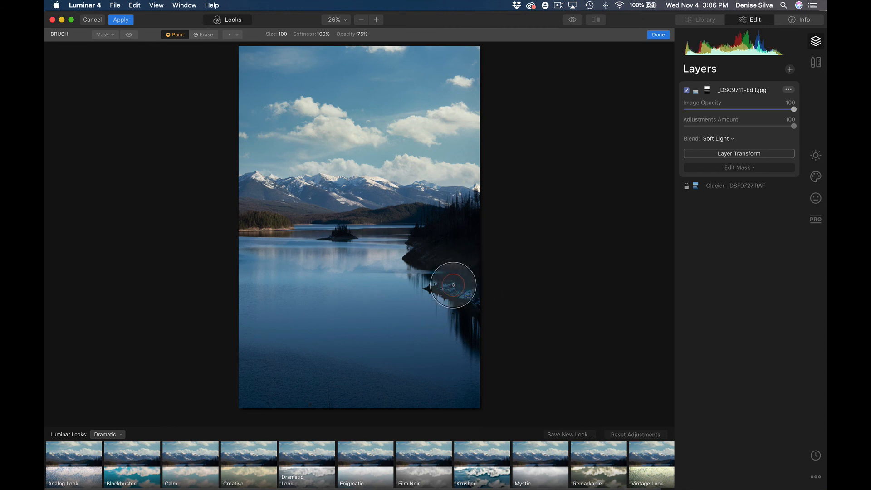
mouse_move(281, 291)
left_mouse_down()
mouse_move(245, 305)
mouse_move(525, 333)
left_mouse_up()
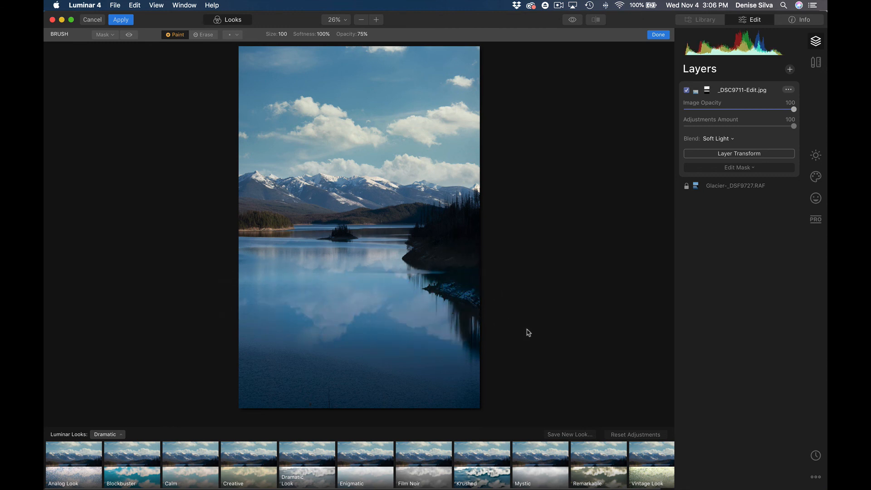
mouse_move(458, 345)
left_mouse_down()
mouse_move(230, 317)
mouse_move(220, 334)
mouse_move(230, 327)
mouse_move(532, 372)
left_mouse_up()
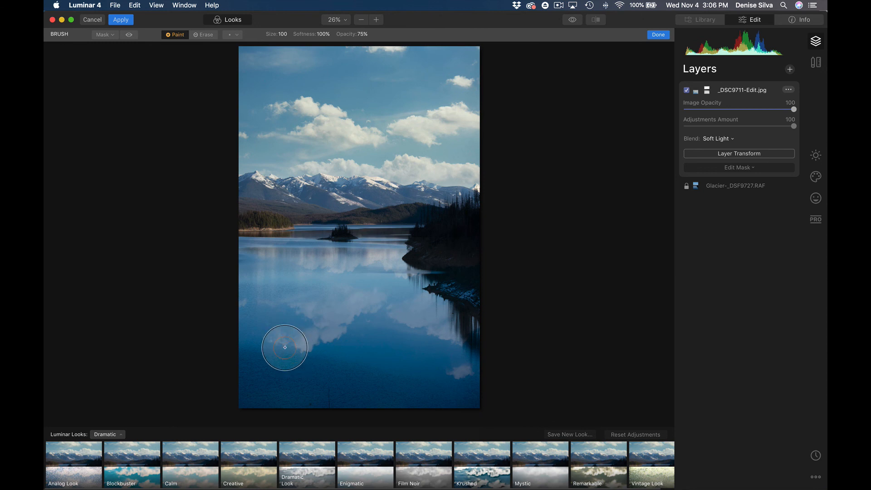
Step: Soften the cloud reflection across the lower part of the lake by erasing the mask at 56% brush opacity
left_click(206, 36)
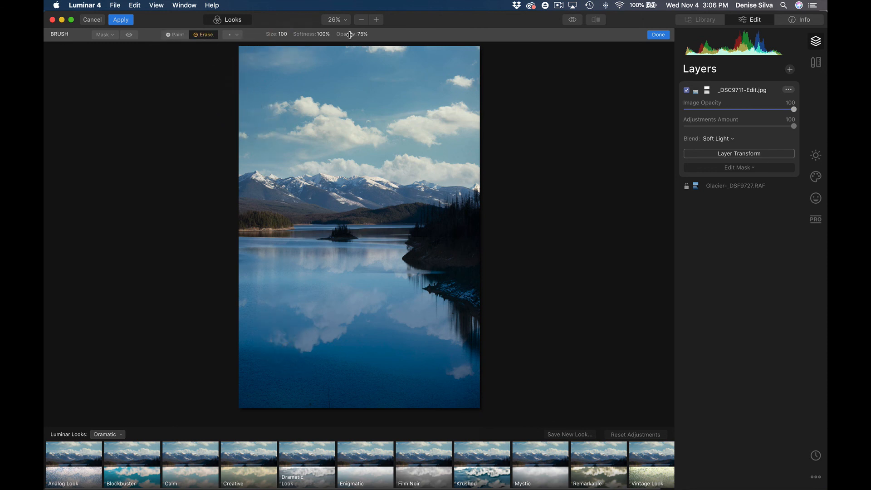
left_click_drag(358, 36, 337, 35)
left_click_drag(253, 334, 491, 334)
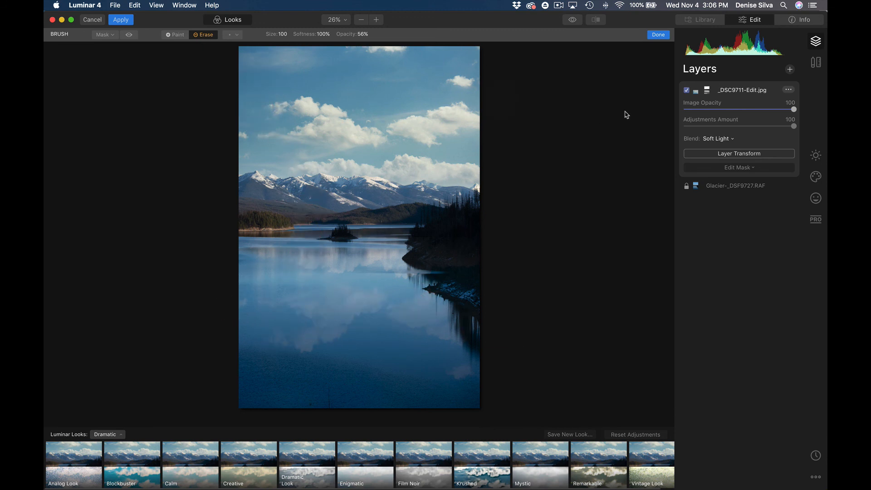
Step: Lower the sky layer's image opacity slightly and apply the Luminar edits to return to Photoshop
left_click_drag(793, 111, 776, 113)
left_click(121, 21)
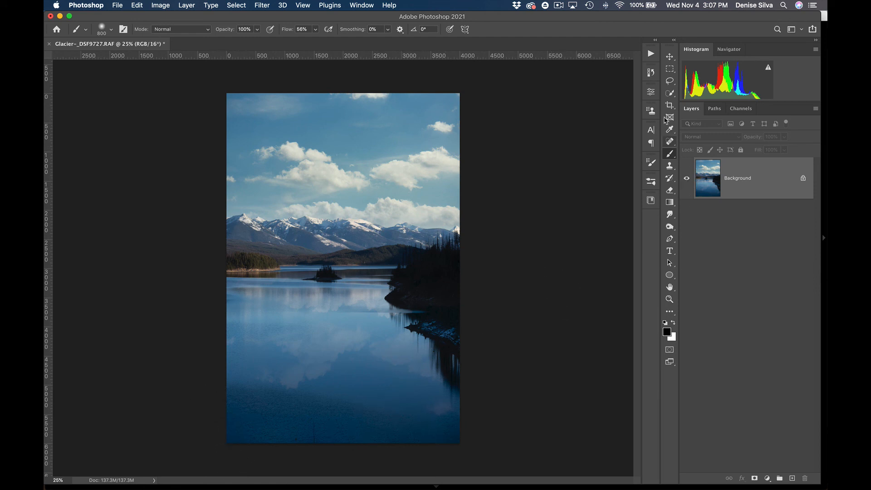
Step: Crop the photo to remove the dark strip of water along its lower edge, keeping the full width
left_click(669, 105)
left_click_drag(343, 441, 347, 410)
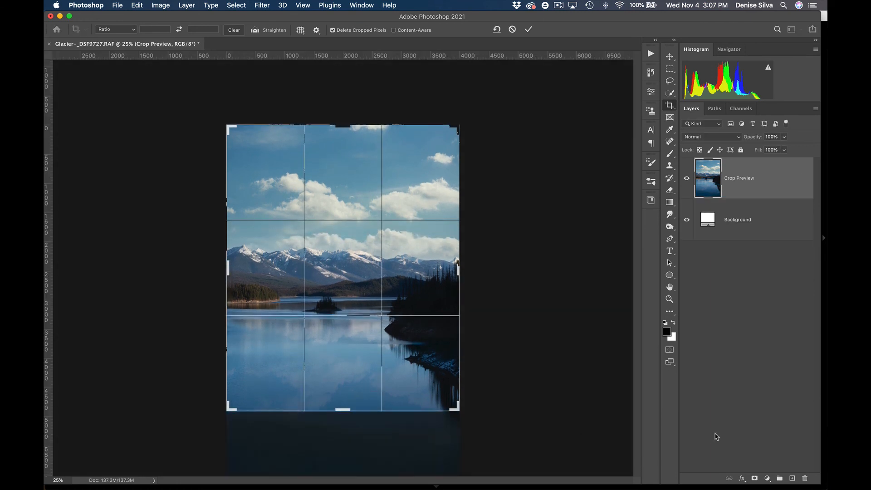
key("Return")
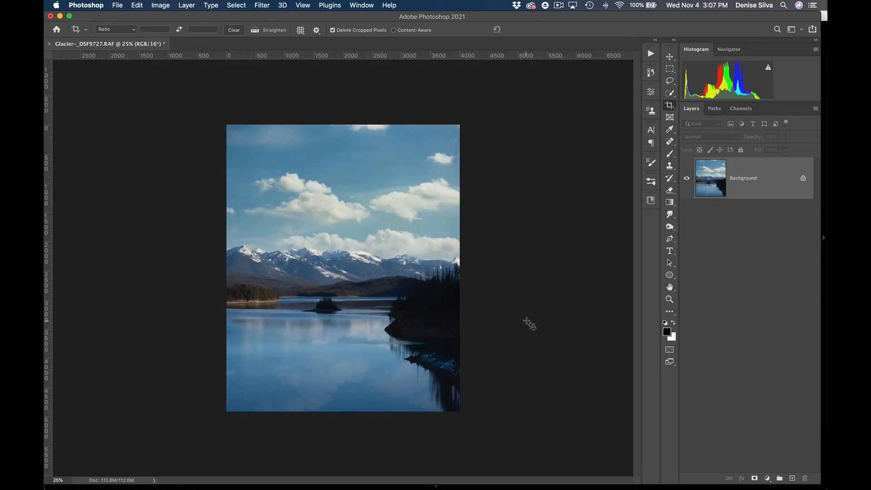